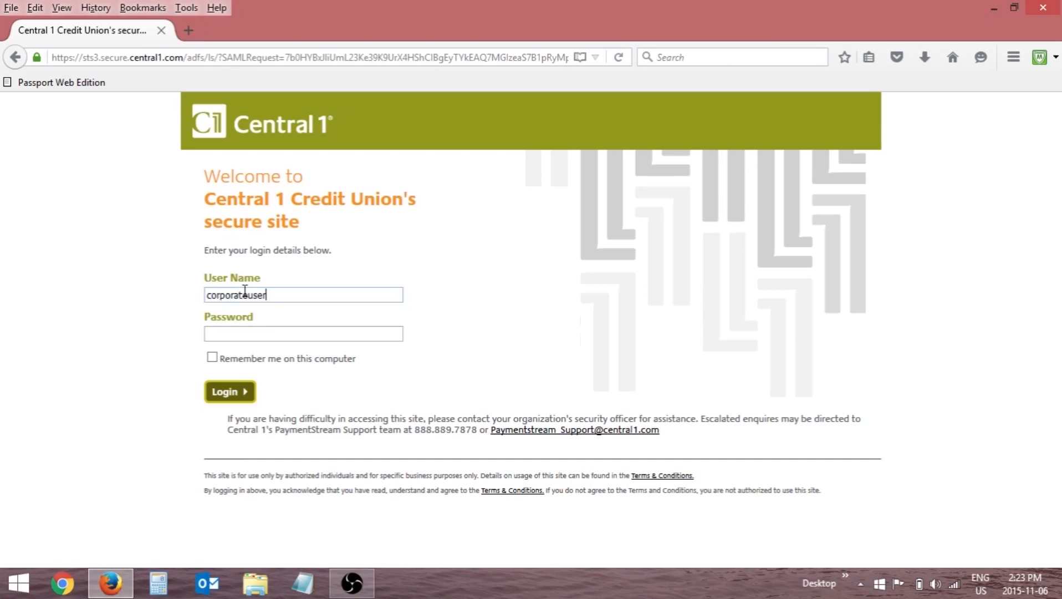
pyautogui.press('Tab')
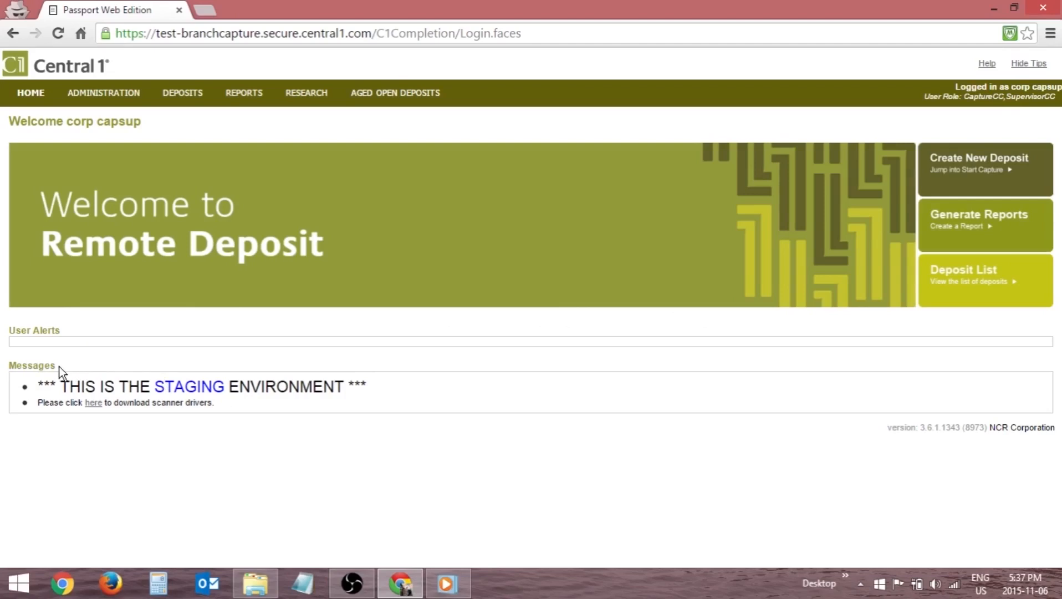
# Download the scanner driver for the Panini - My Vision X and My Vision X AGP, saving it as PassportWebClientPanini (1).
pyautogui.click(93, 403)
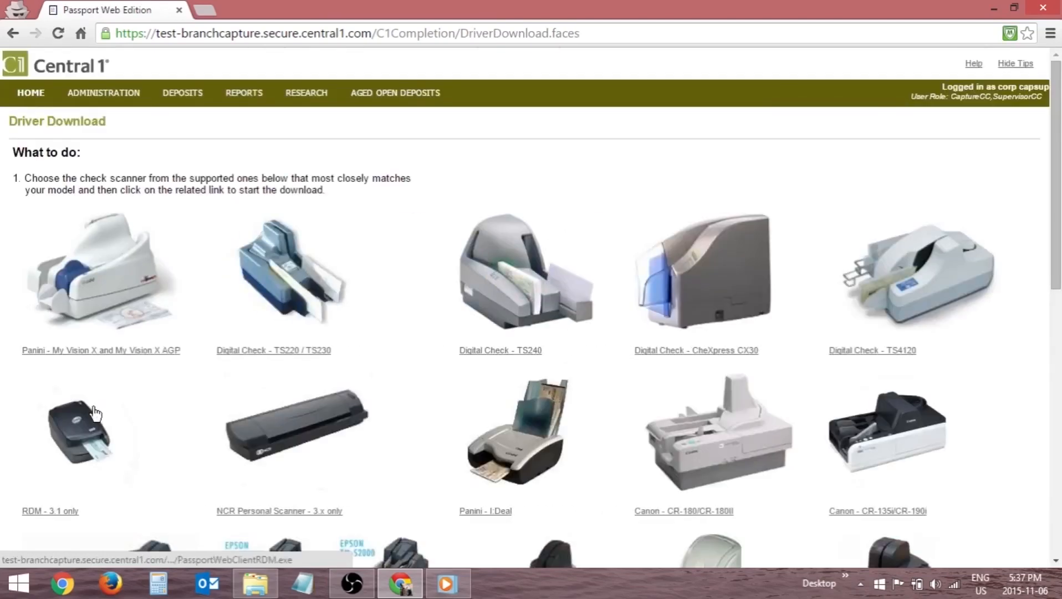
pyautogui.scroll(-5, 96, 413)
pyautogui.scroll(5, 96, 413)
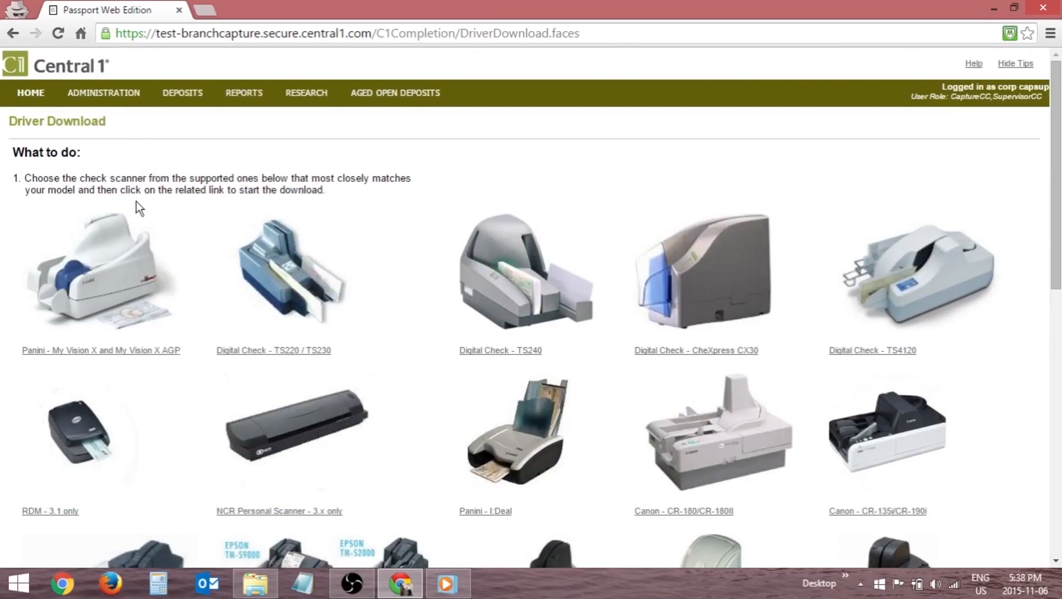
pyautogui.click(101, 263)
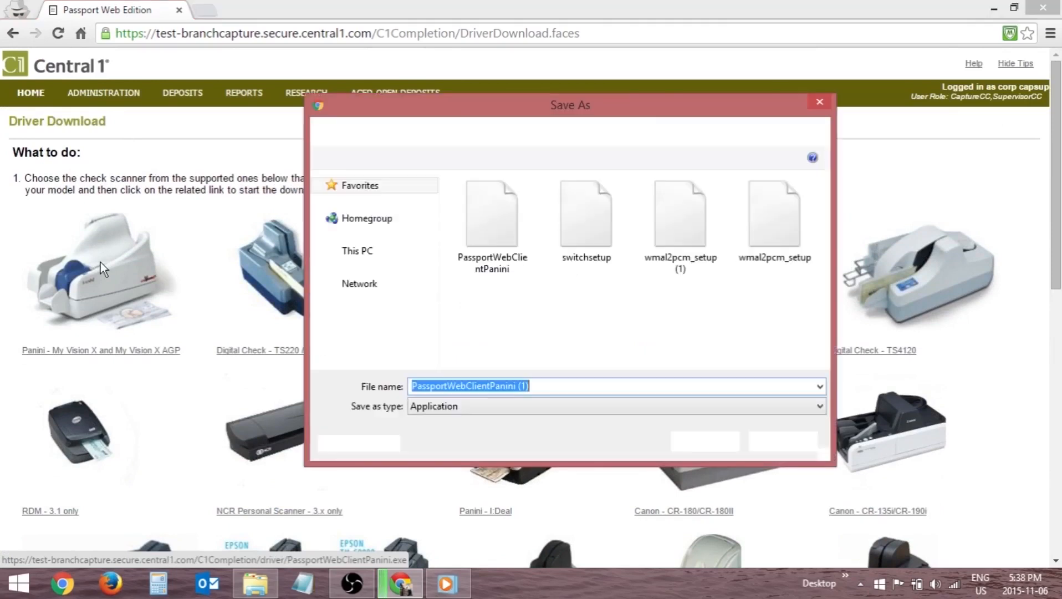
pyautogui.click(695, 443)
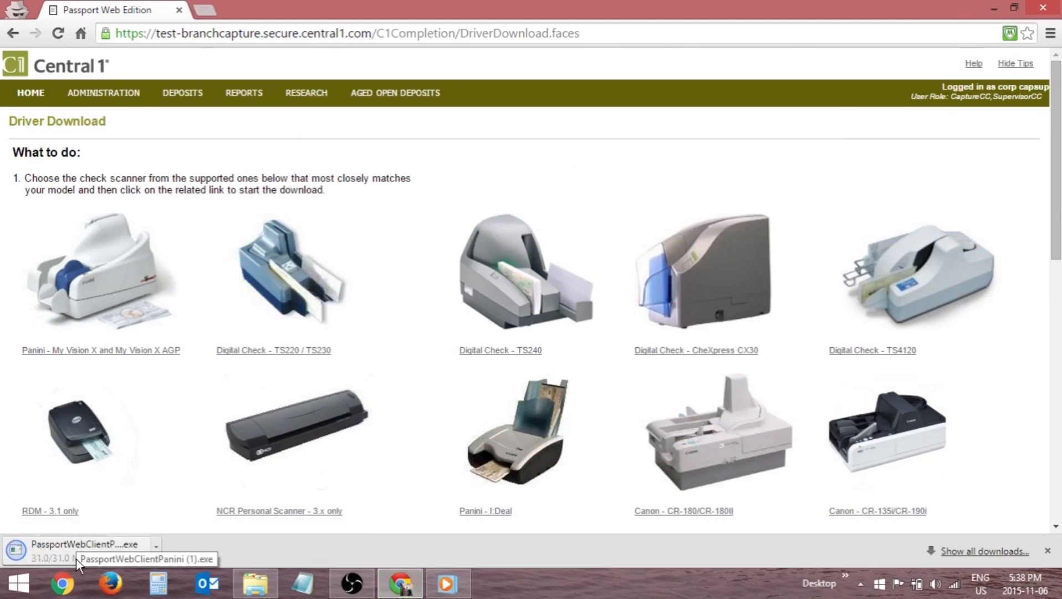
# Run the downloaded Panini driver installer, accept the license agreement and start the installation.
pyautogui.click(77, 558)
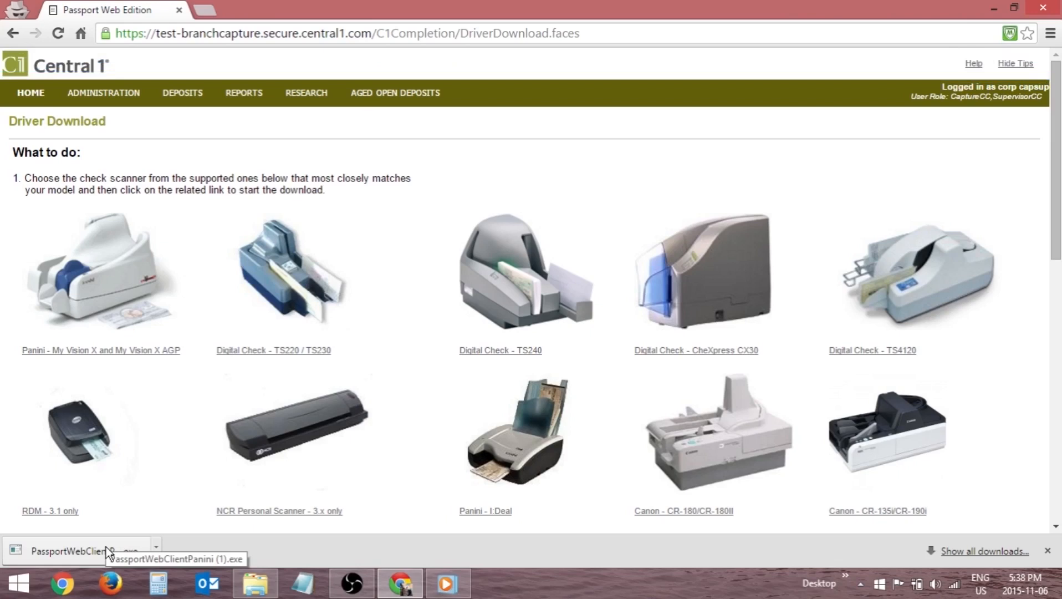
pyautogui.click(109, 551)
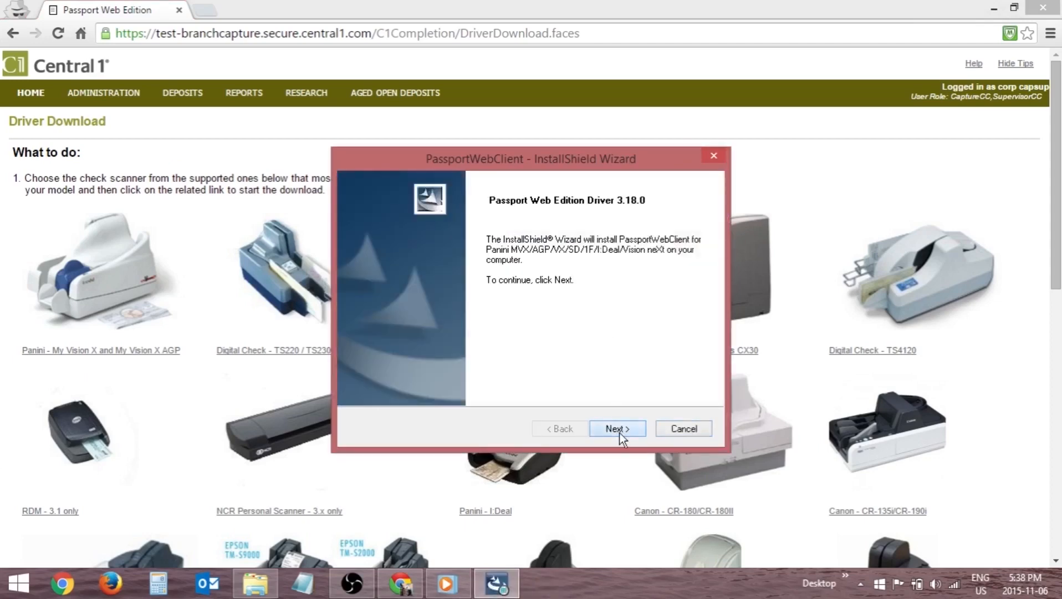
pyautogui.click(616, 429)
pyautogui.click(408, 372)
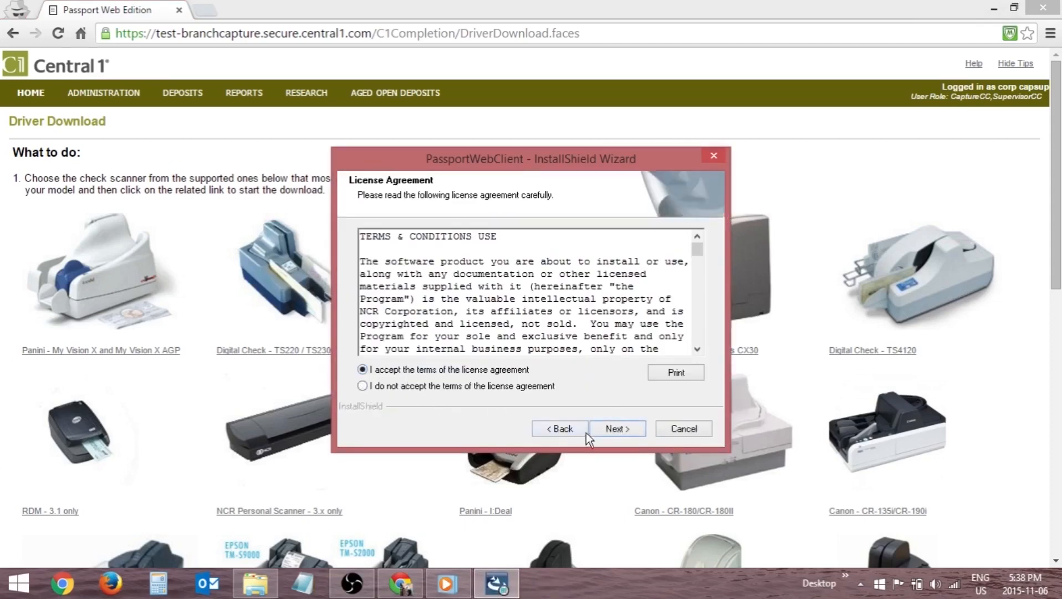
pyautogui.click(614, 426)
pyautogui.click(645, 350)
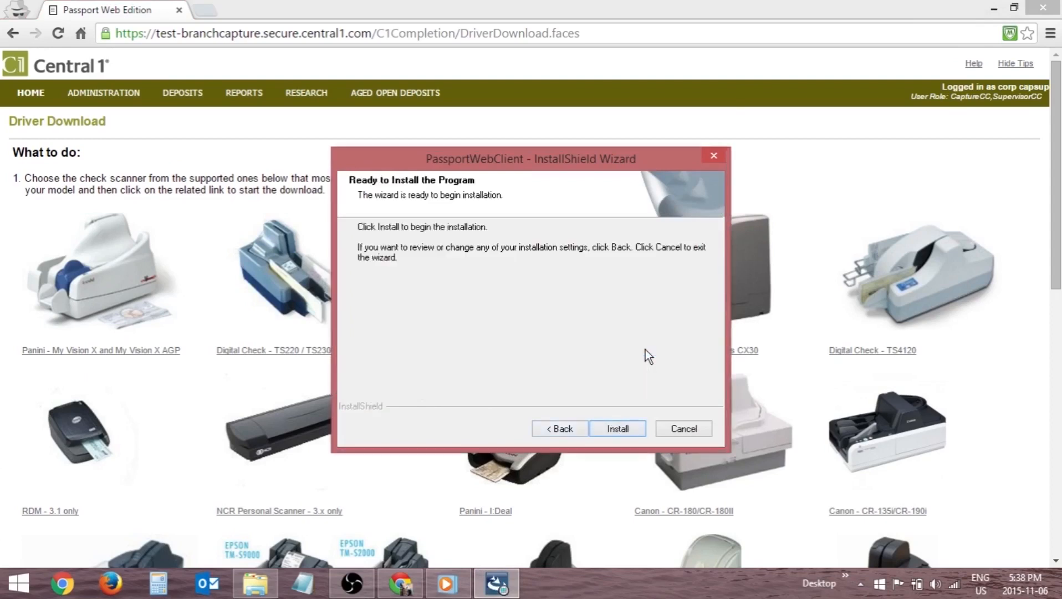
pyautogui.click(622, 428)
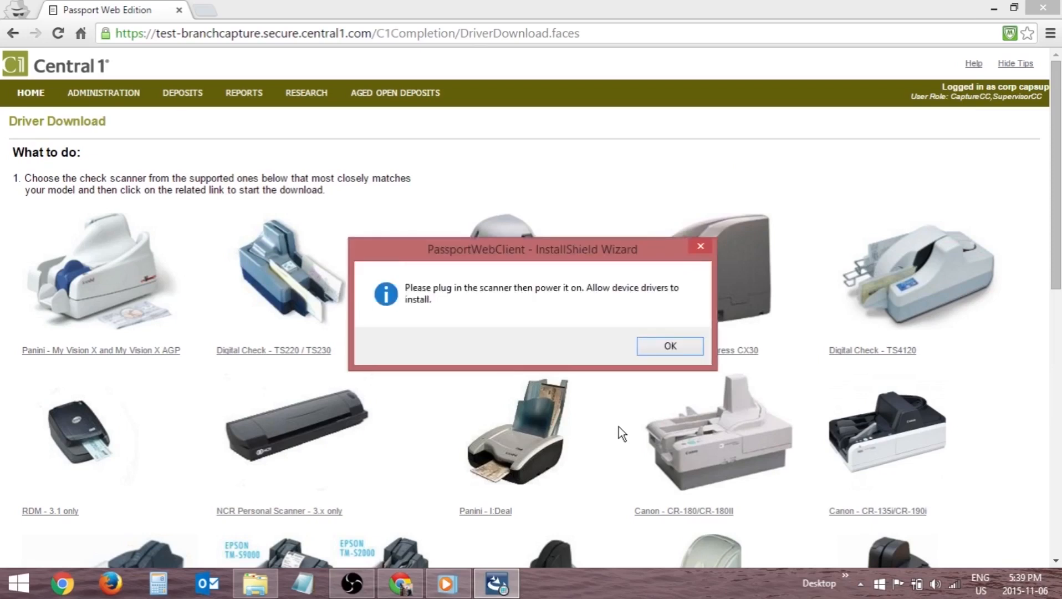
# Acknowledge the scanner connection notice, continue past the PC requirements check and finish the PassportWebClient installation.
pyautogui.click(673, 345)
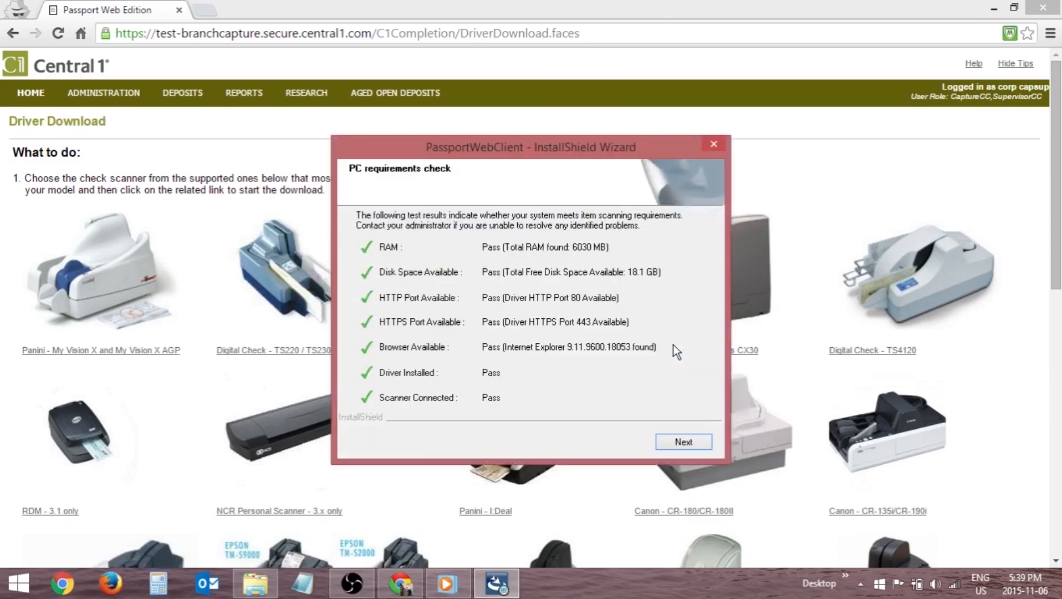
pyautogui.click(680, 444)
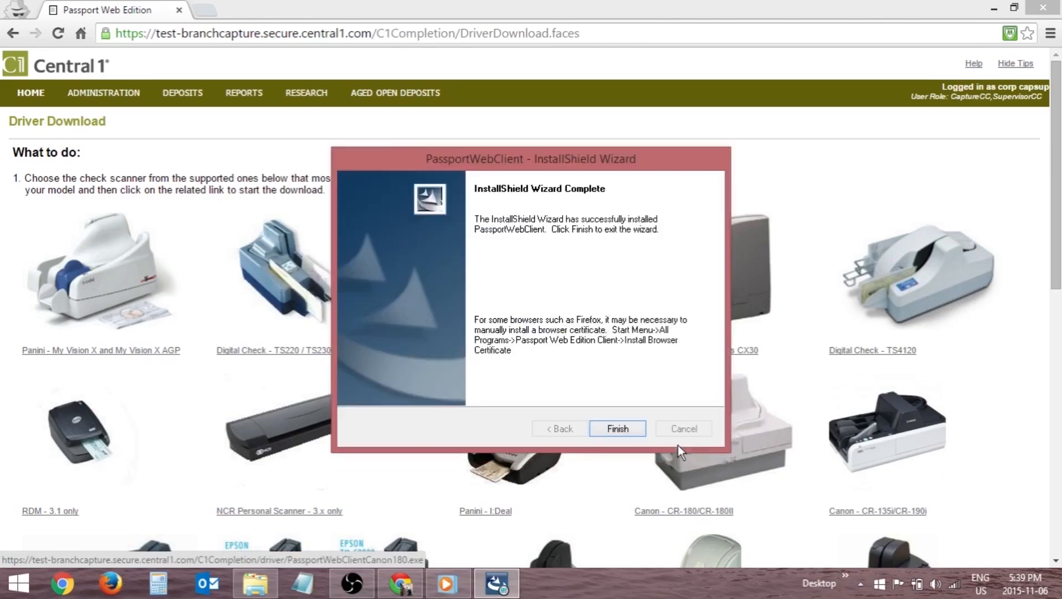
pyautogui.click(617, 428)
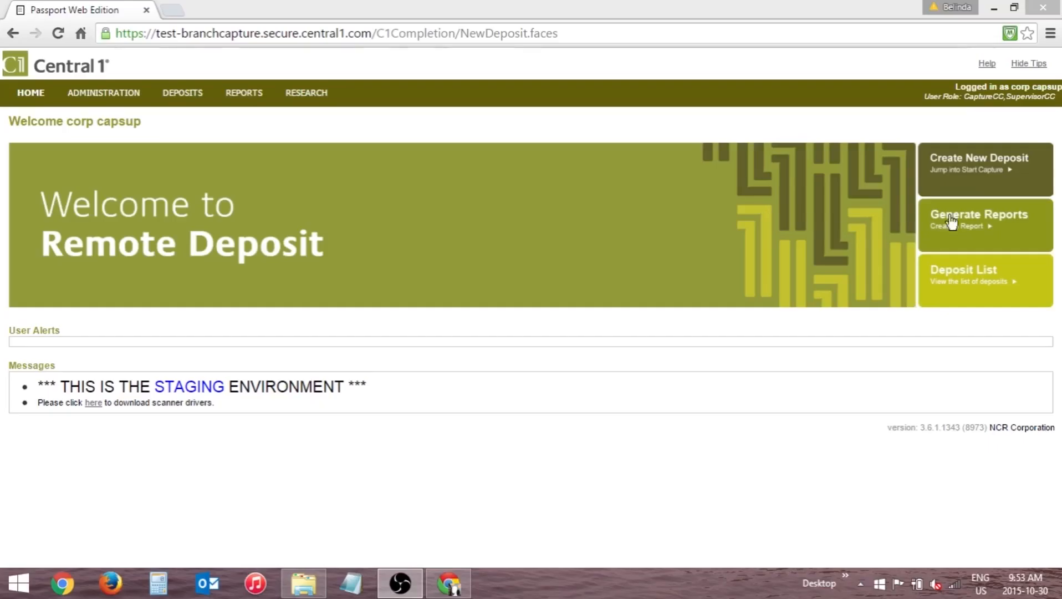
# Create a new deposit and choose the USD-DB account for it.
pyautogui.click(967, 181)
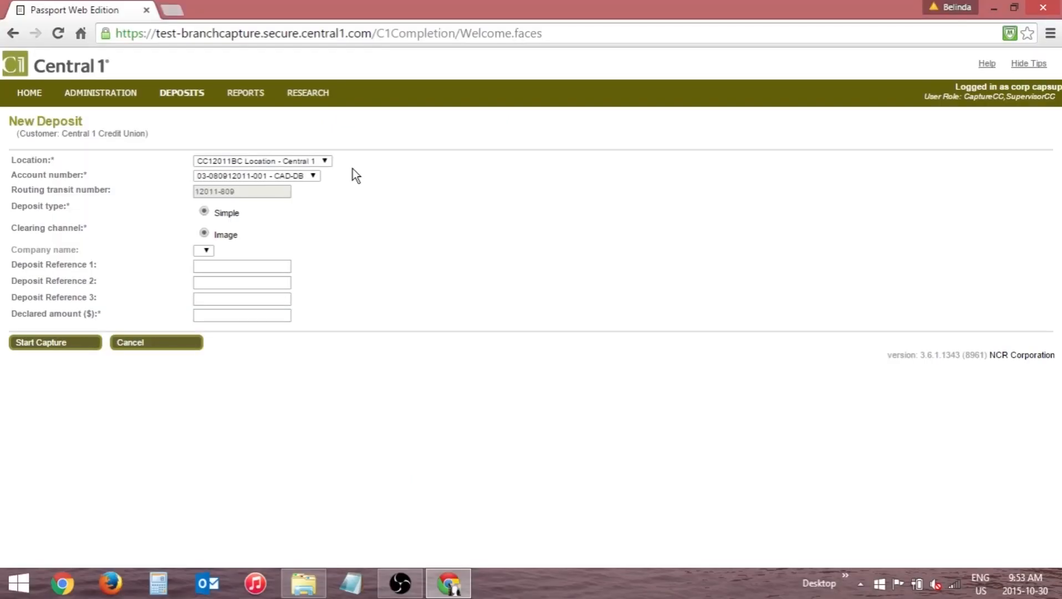
pyautogui.click(314, 176)
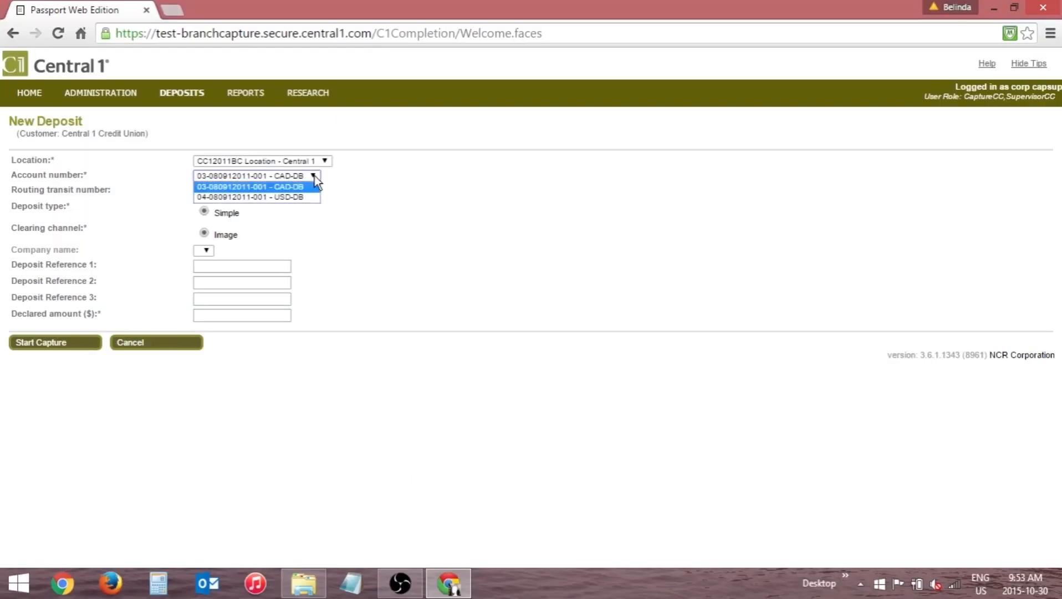
pyautogui.click(298, 198)
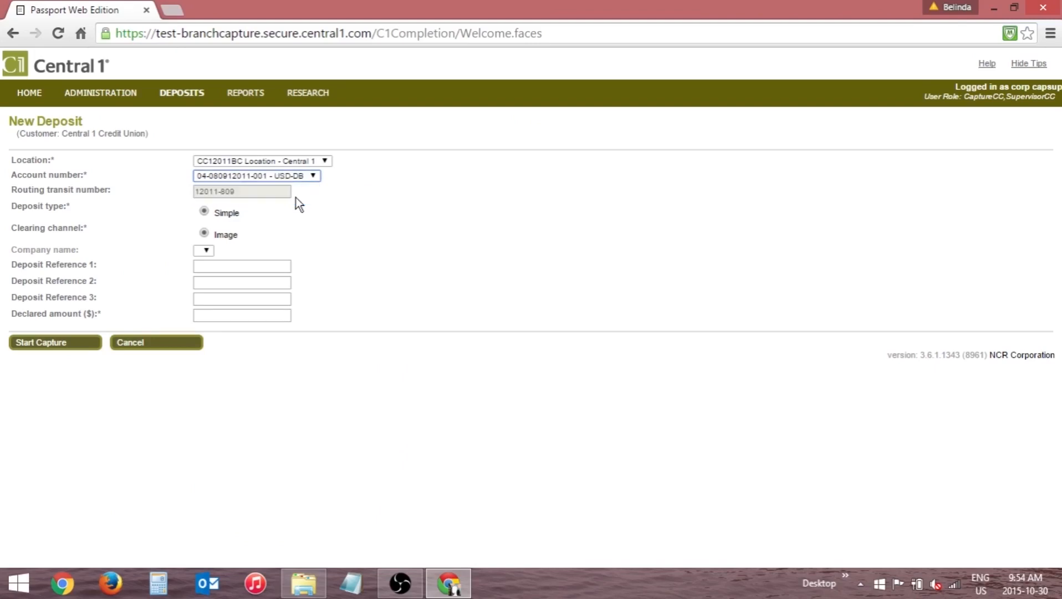
# Fill in Deposit Reference 1 with "Enter information here" and Deposit Reference 2 with 1234.
pyautogui.click(224, 265)
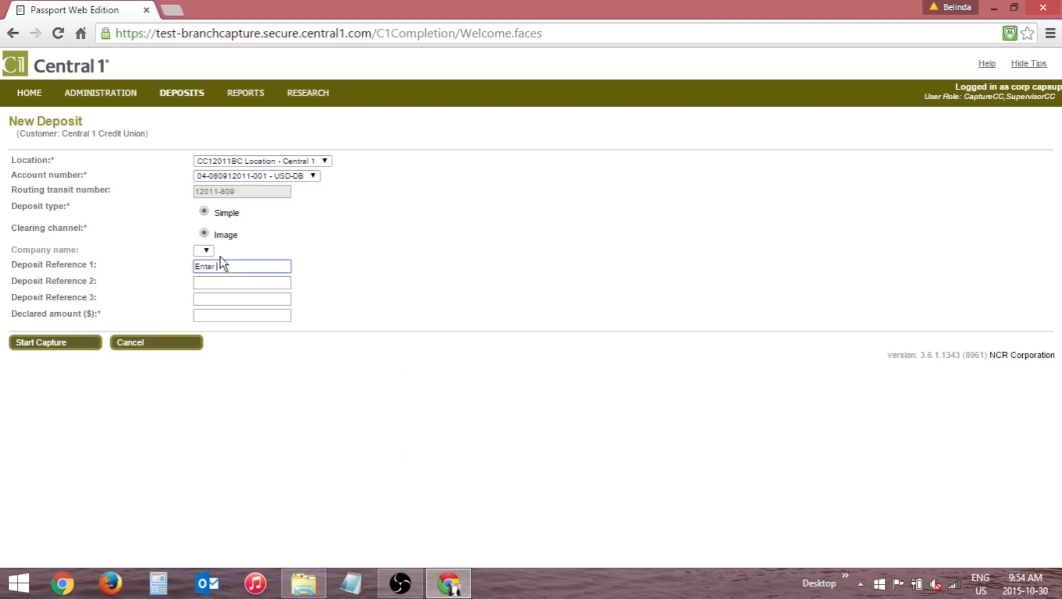
pyautogui.write('Enter information here')
pyautogui.press('Tab')
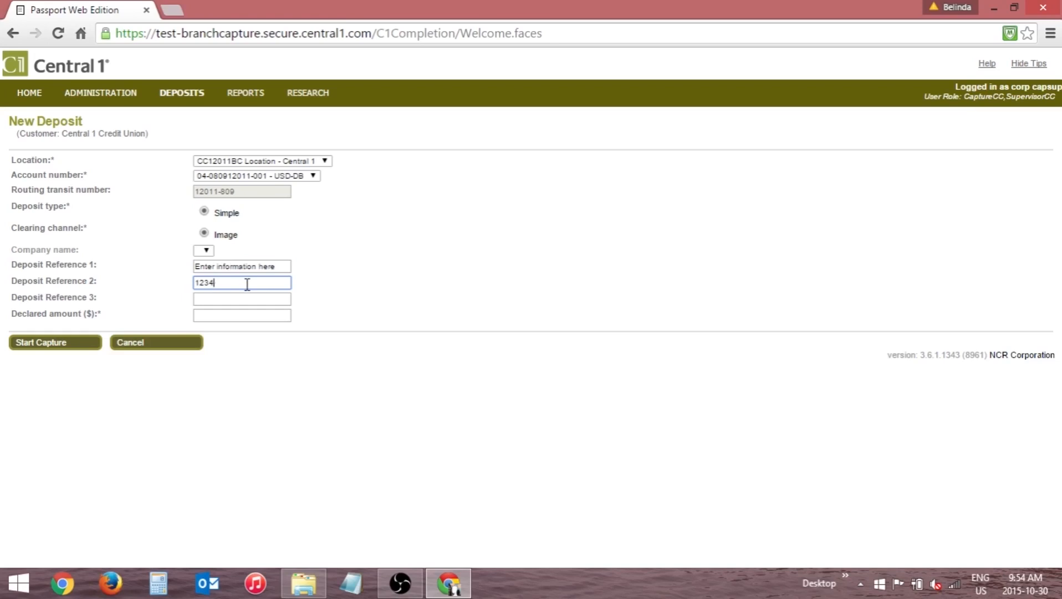
# Set the declared amount to 2500.00 and start the deposit capture.
pyautogui.click(238, 316)
pyautogui.write('2500.00')
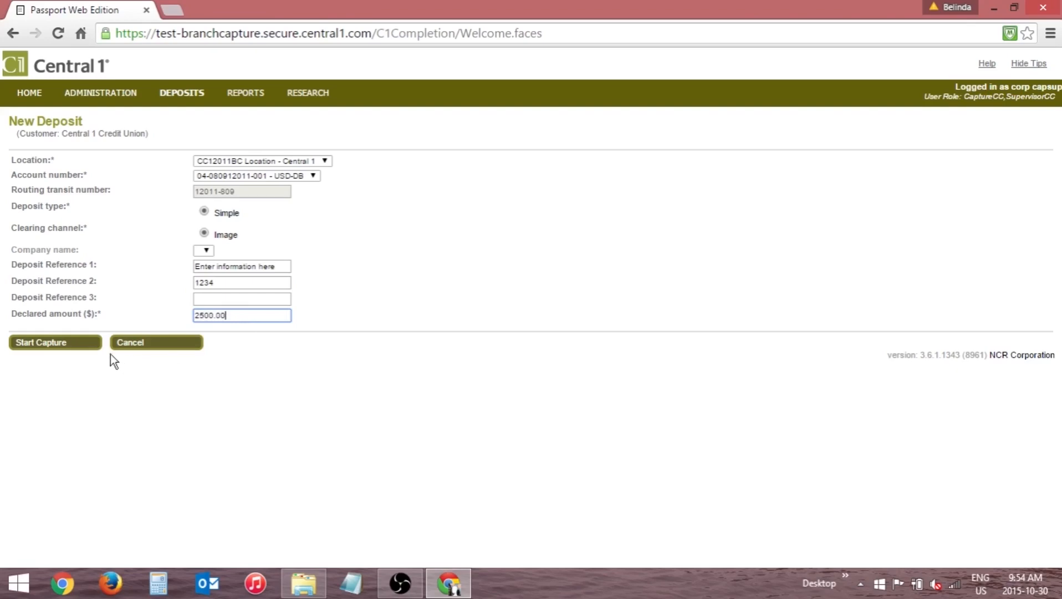
pyautogui.click(74, 342)
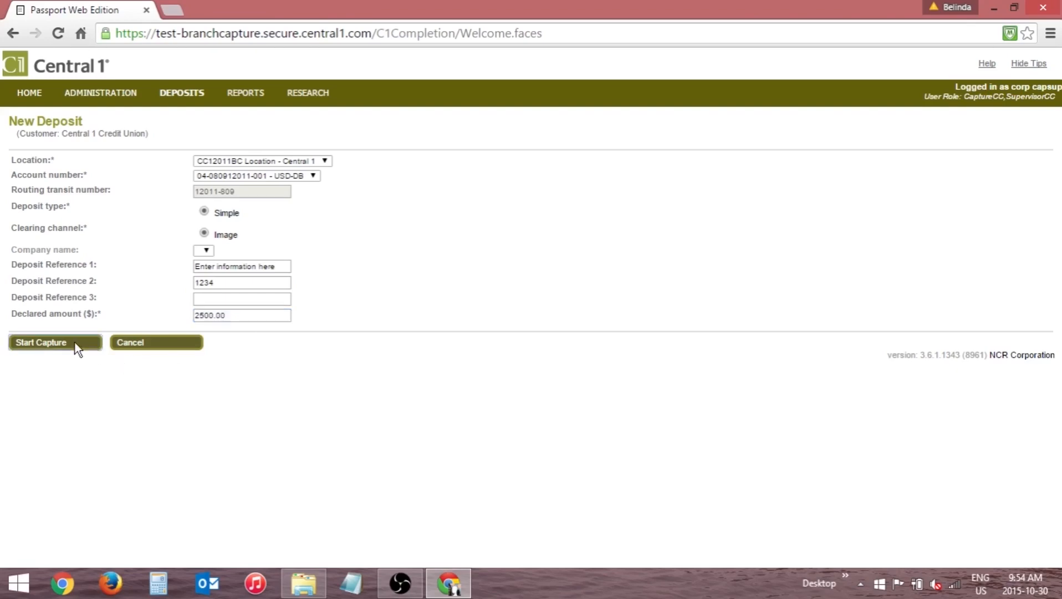
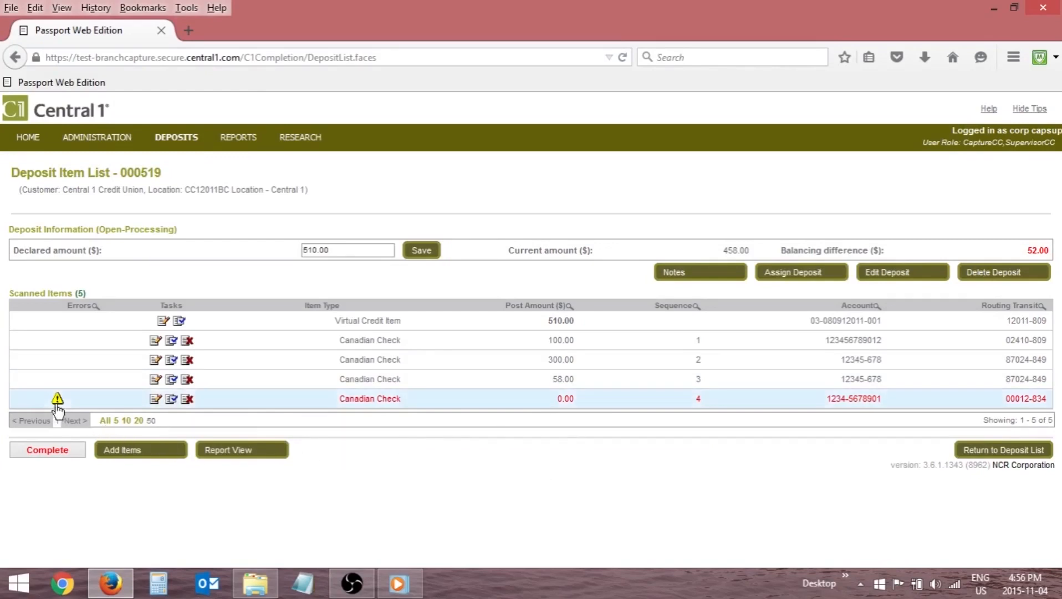
# Open the flagged Canadian check, item 4, for editing and delete it from the deposit.
pyautogui.click(154, 399)
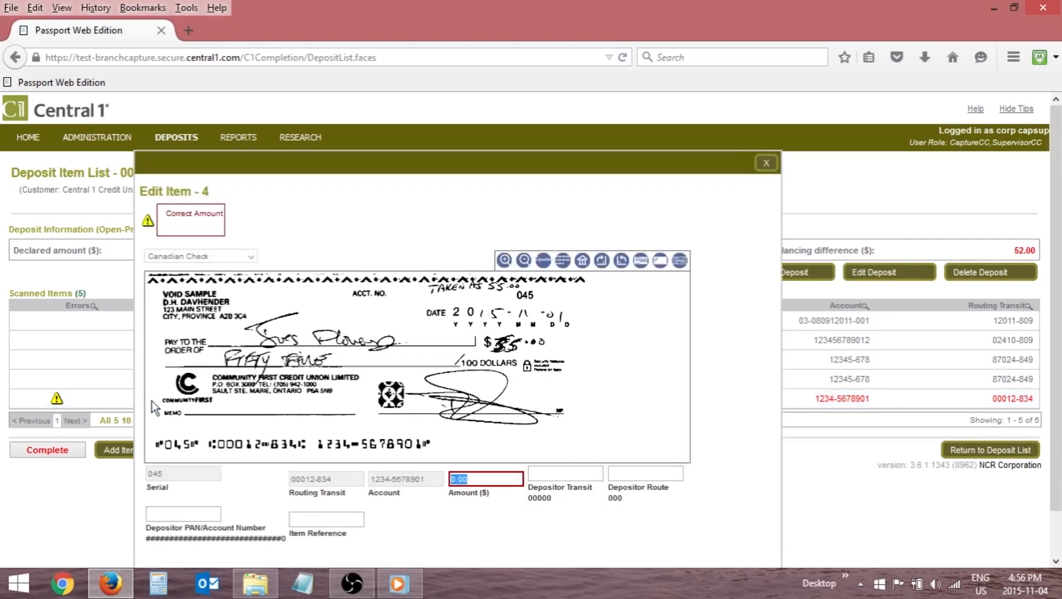
pyautogui.moveTo(338, 170); pyautogui.dragTo(381, 118)
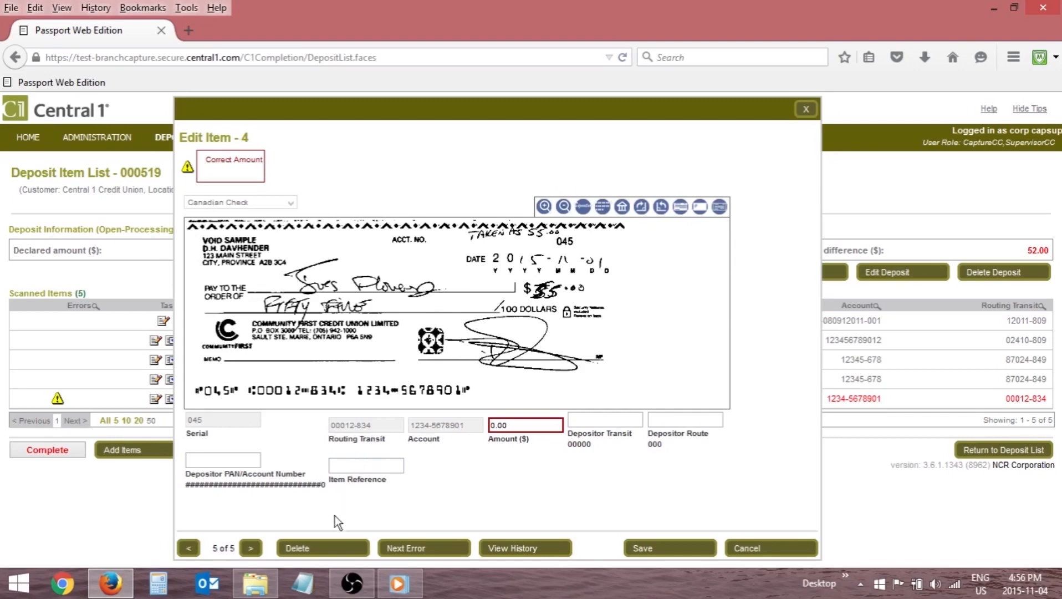
pyautogui.click(327, 546)
pyautogui.click(513, 301)
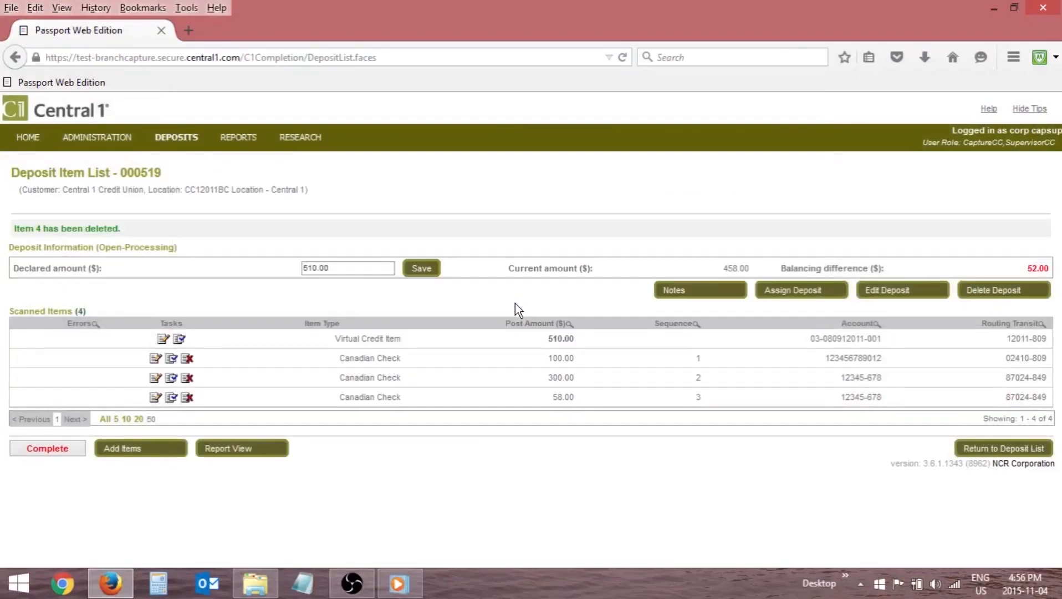
# Add the check to the deposit again, correct its amount to 55.00 and save the item.
pyautogui.click(167, 449)
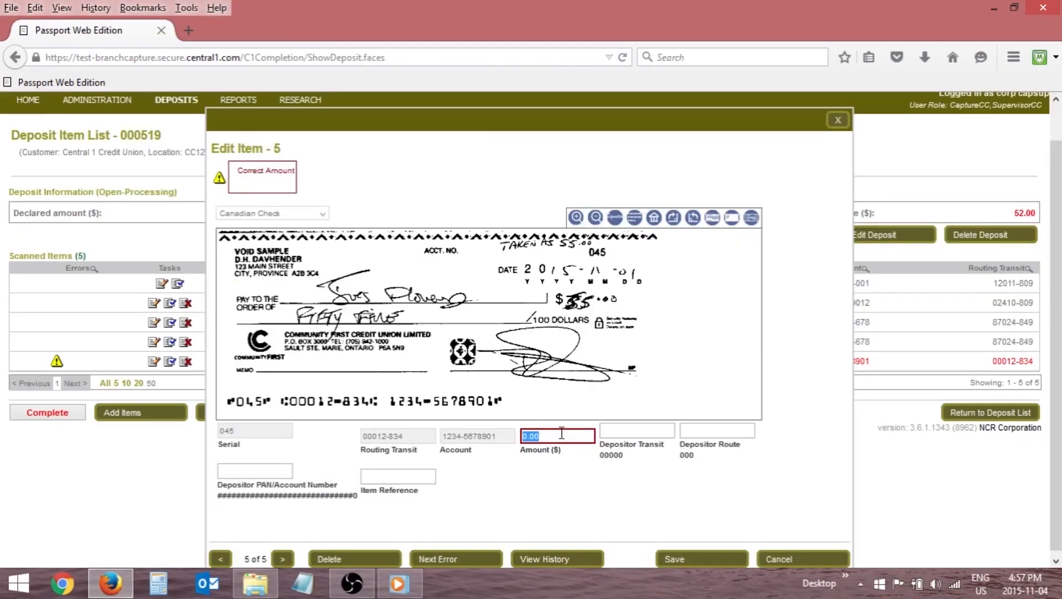
pyautogui.write('55.00')
pyautogui.click(696, 559)
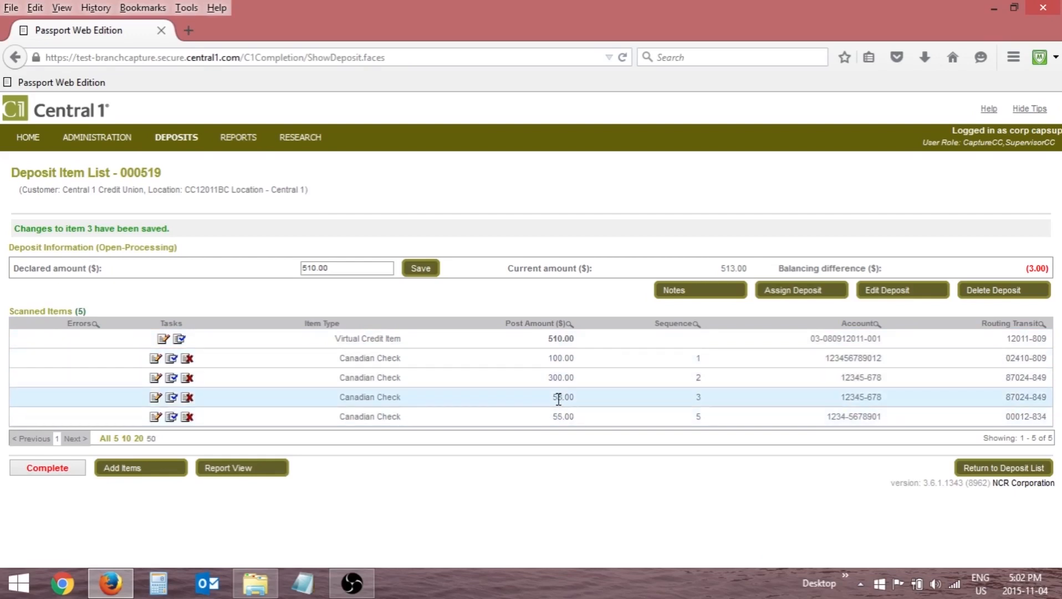
# Correct the amount of the Canadian check with sequence 3 to 55.00 and save the item.
pyautogui.click(155, 397)
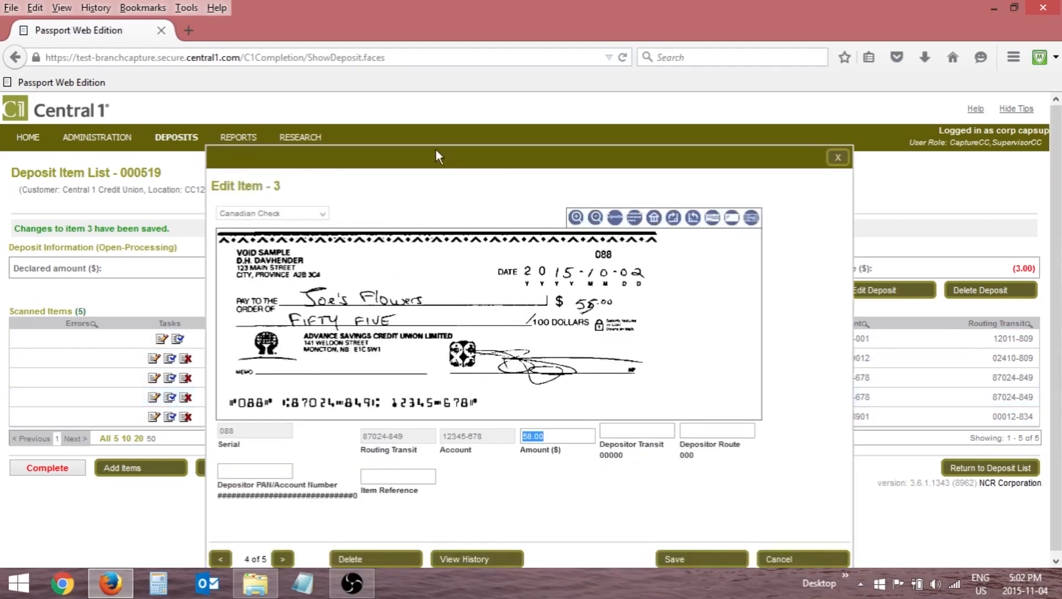
pyautogui.moveTo(444, 147); pyautogui.dragTo(450, 113)
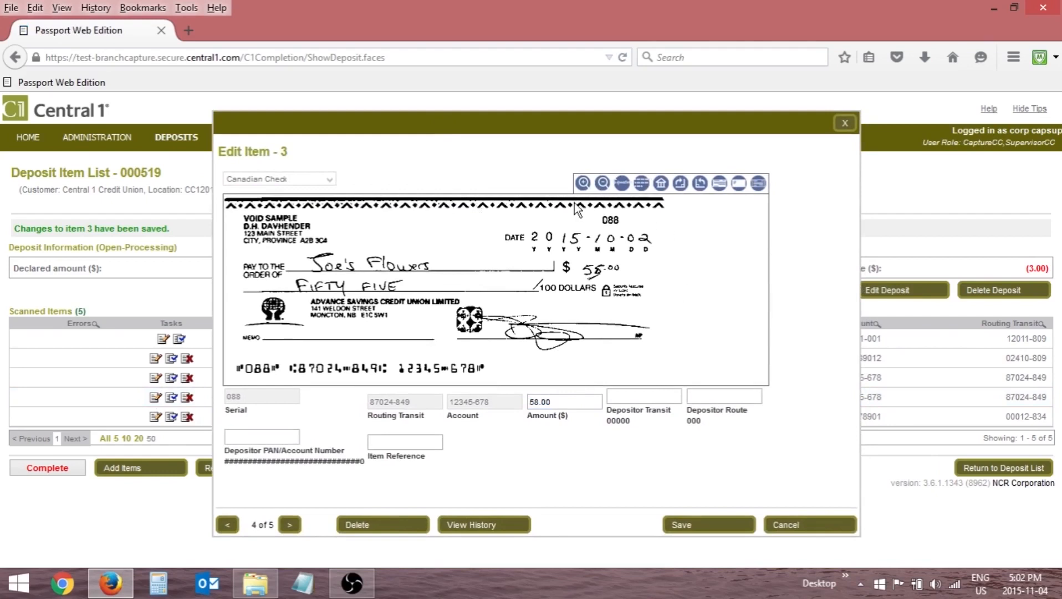
pyautogui.click(562, 400)
pyautogui.write('55.00')
pyautogui.click(683, 524)
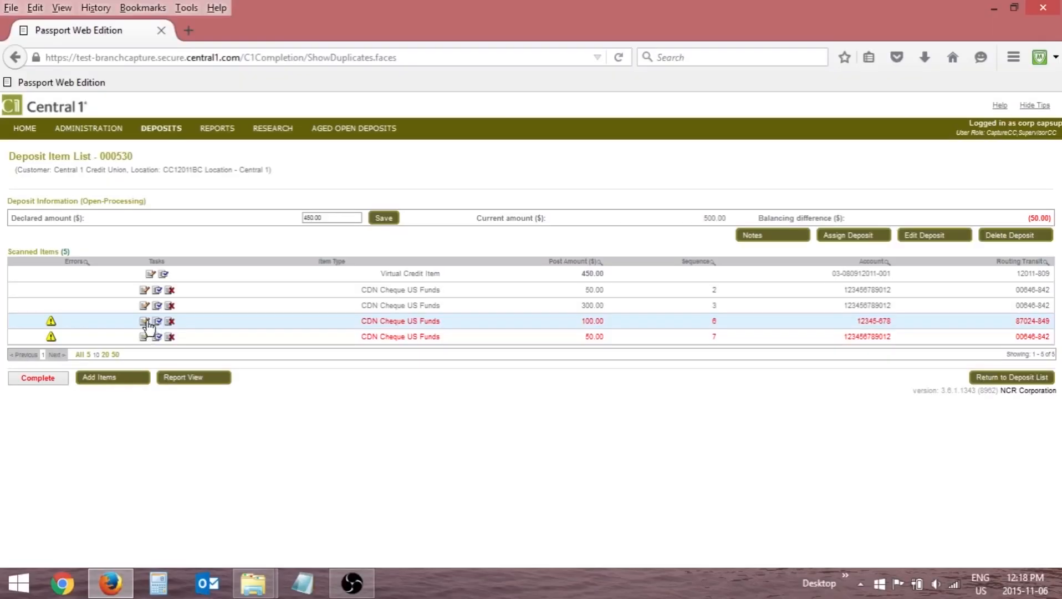
# Examine the flagged duplicate checks by comparing the current and duplicate deposit details, and return to the item editor.
pyautogui.click(145, 322)
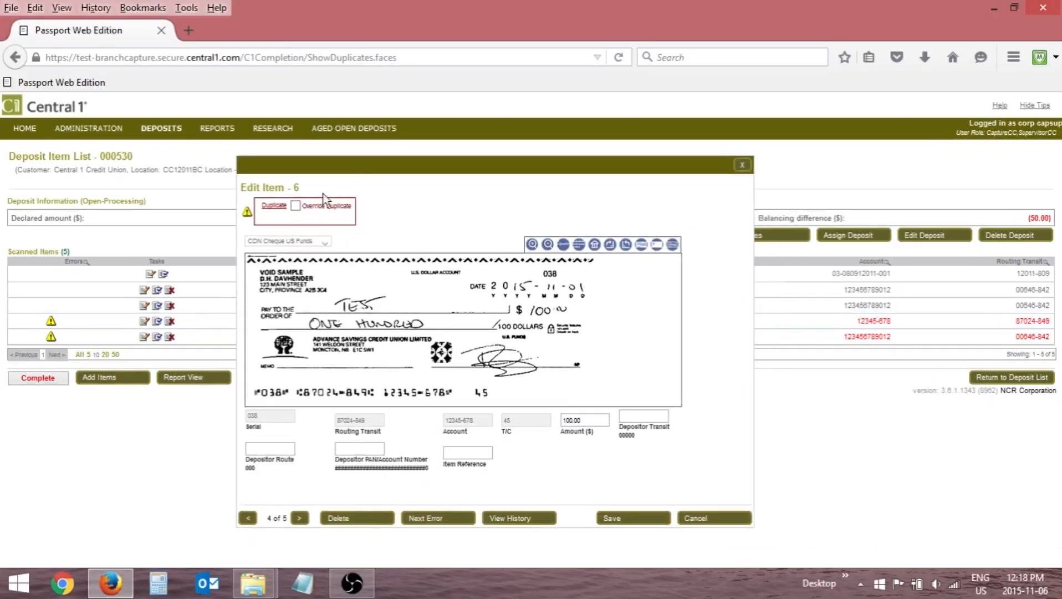
pyautogui.click(274, 207)
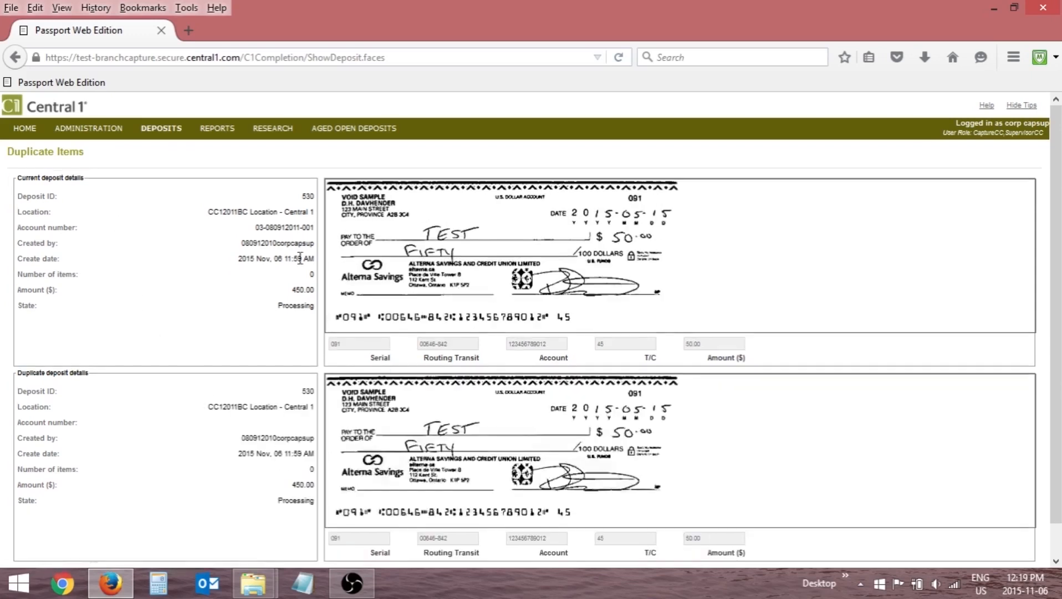
pyautogui.scroll(-2, 341, 242)
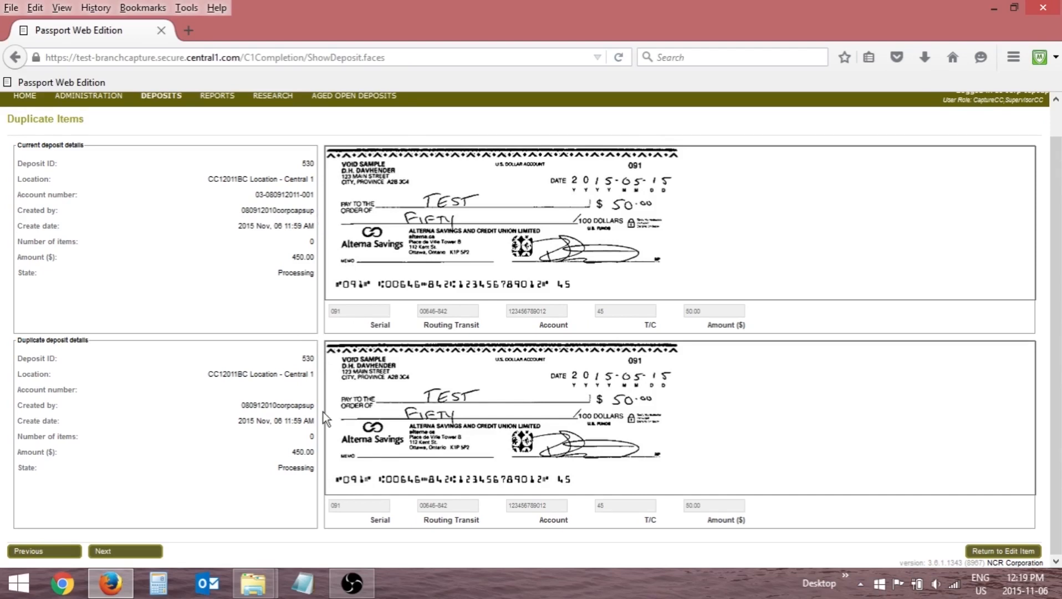
pyautogui.click(982, 548)
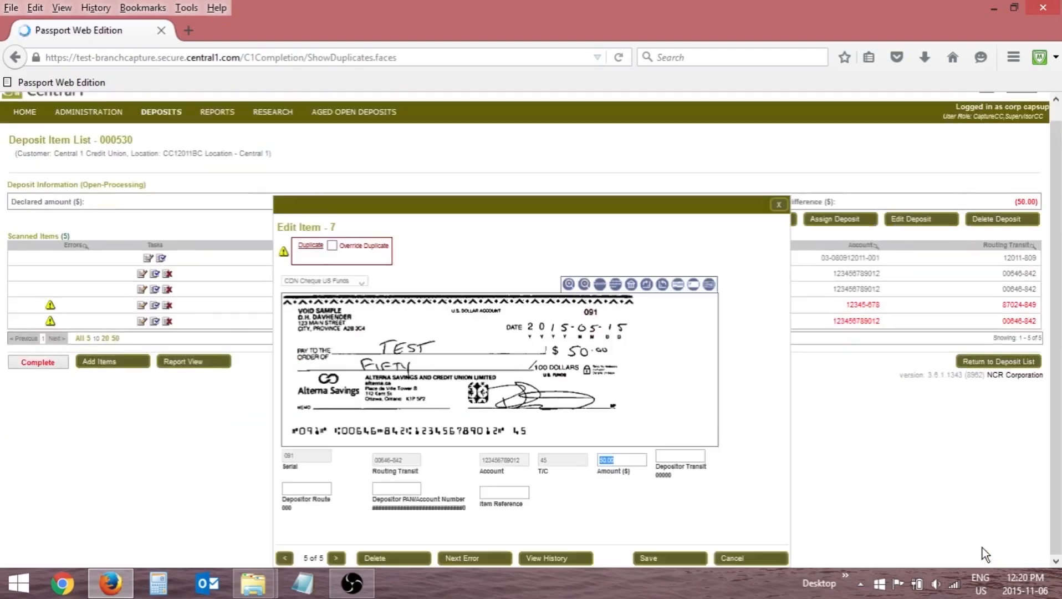
# Delete the duplicate US funds cheque, item 7, from the deposit.
pyautogui.moveTo(500, 202); pyautogui.dragTo(484, 165)
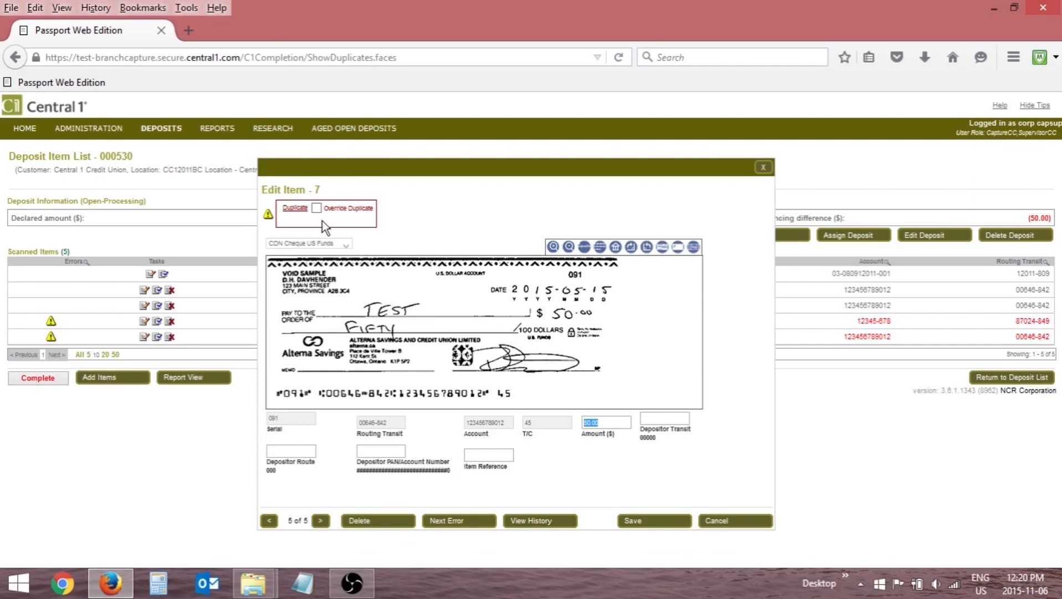
pyautogui.click(403, 522)
pyautogui.click(506, 301)
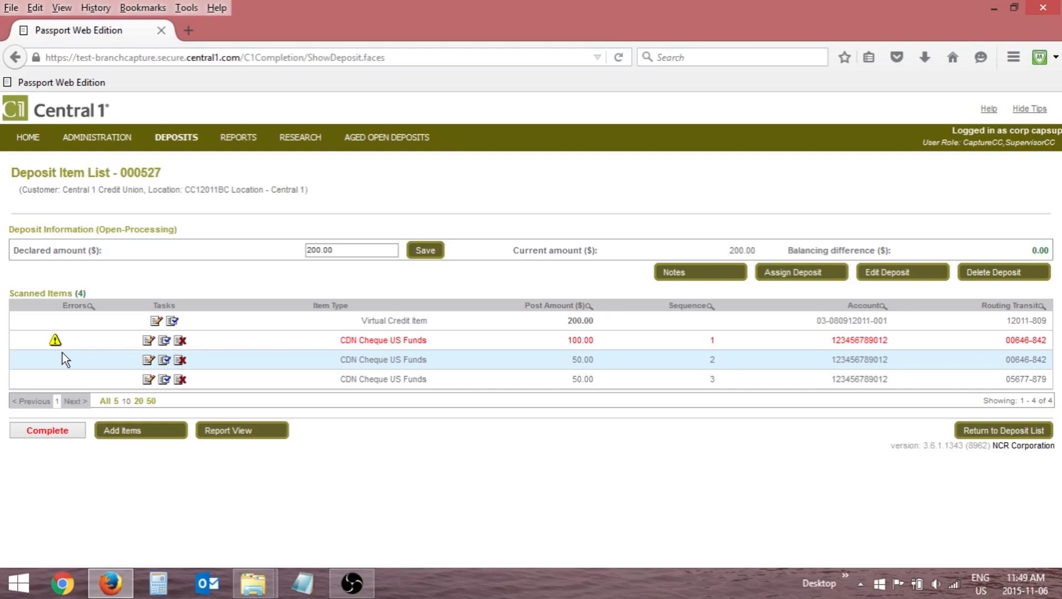
# Open the flagged cheque, item 1, review its image quality test results and return to the item editor.
pyautogui.click(148, 340)
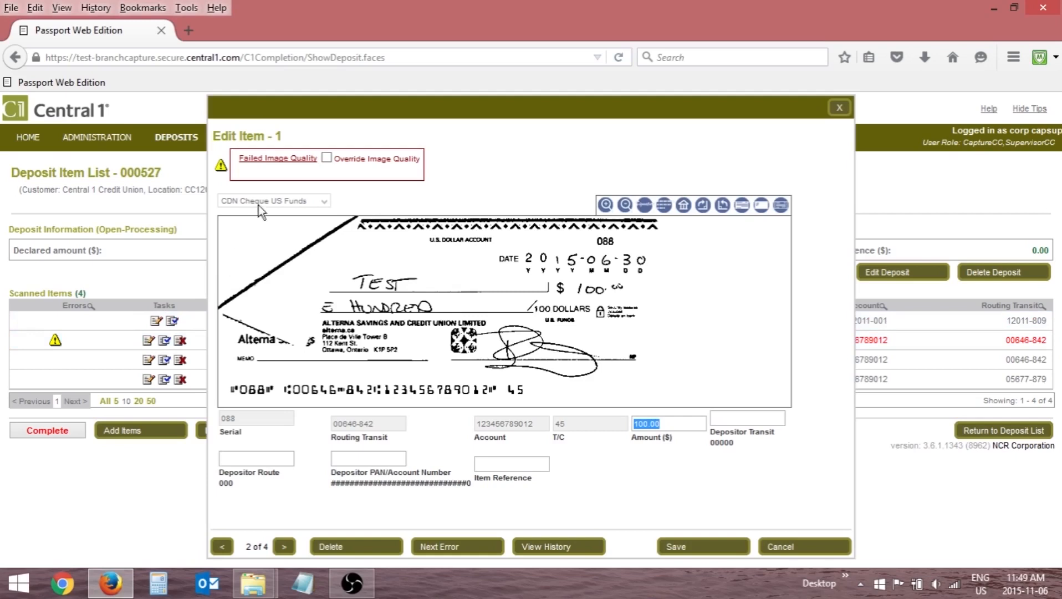
pyautogui.click(273, 166)
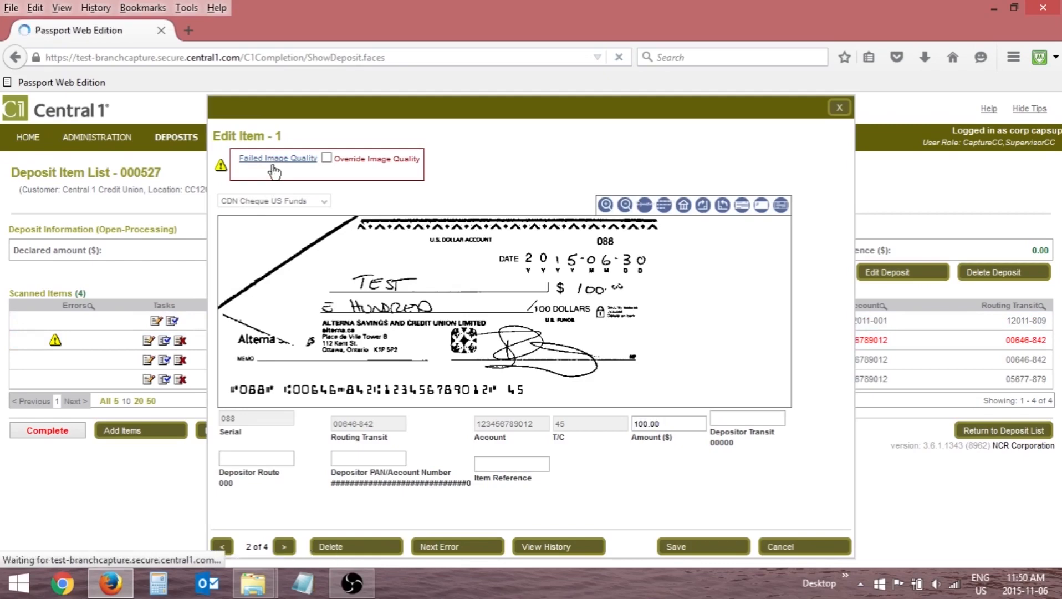
pyautogui.scroll(-3, 296, 272)
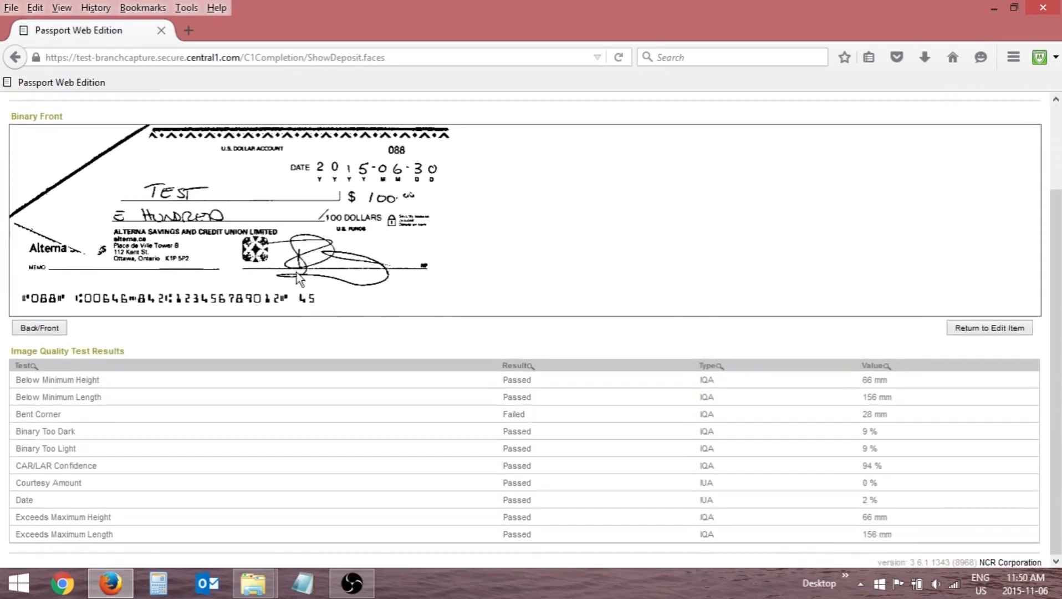
pyautogui.click(1020, 325)
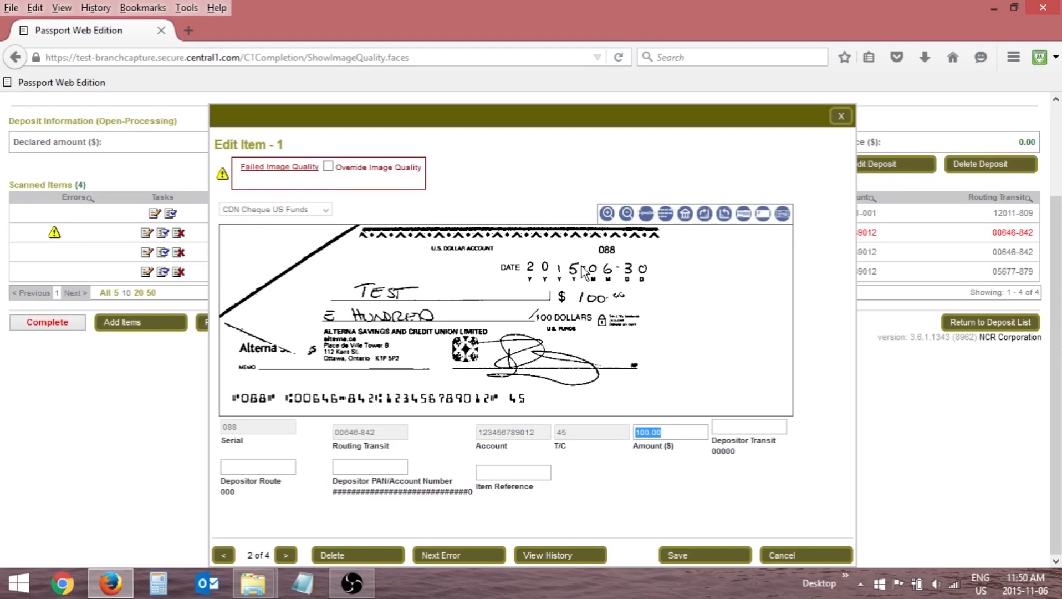
# Delete item 1 with the failed image quality from the deposit and start adding items to rescan it.
pyautogui.click(370, 553)
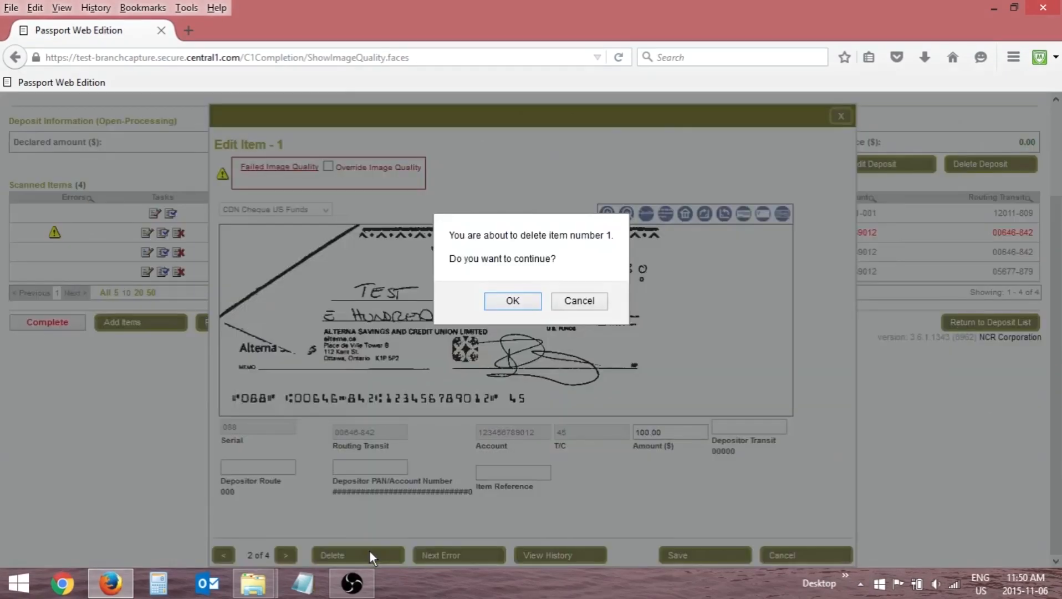
pyautogui.click(506, 303)
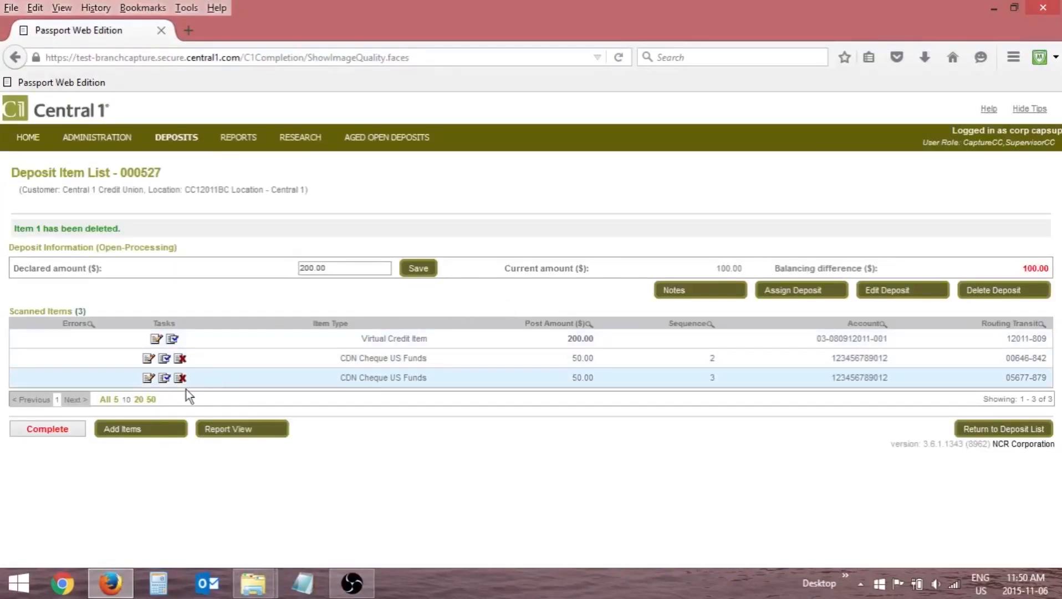
pyautogui.click(142, 430)
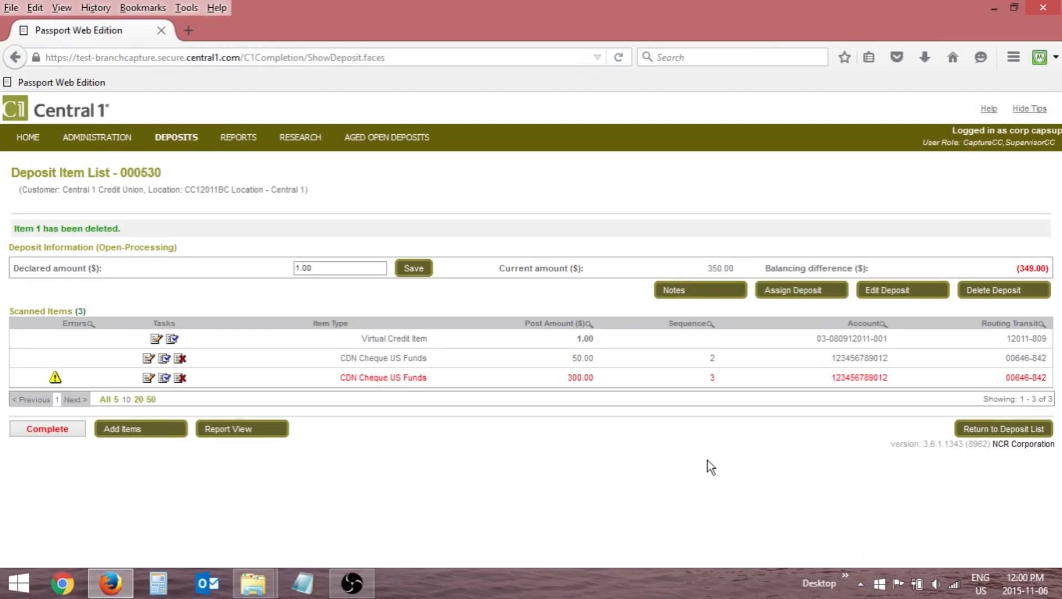
# Override the failed image quality on the flagged cheque, item 3, and save the item.
pyautogui.click(147, 377)
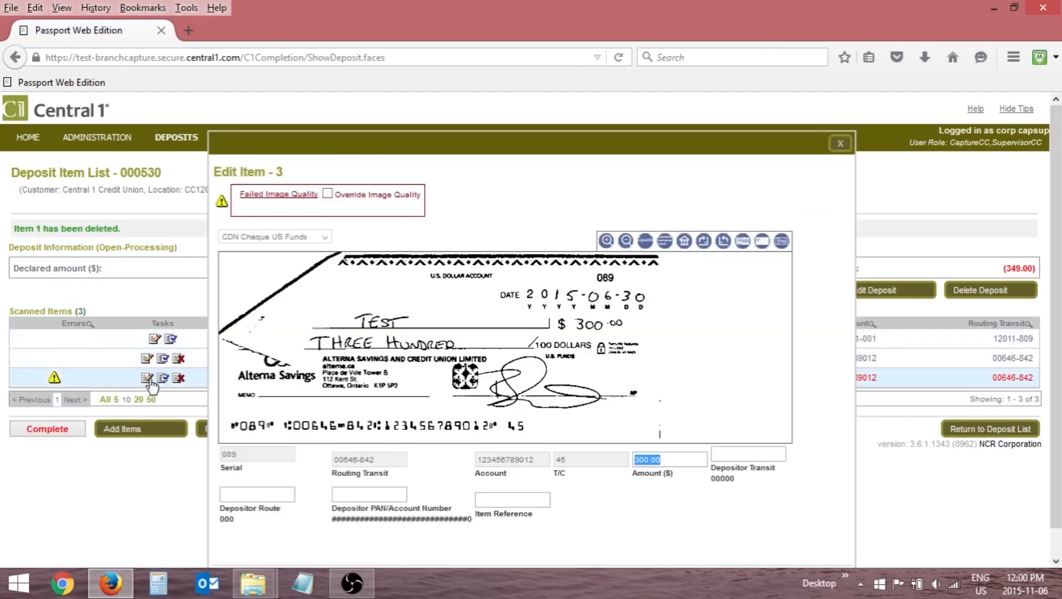
pyautogui.click(327, 194)
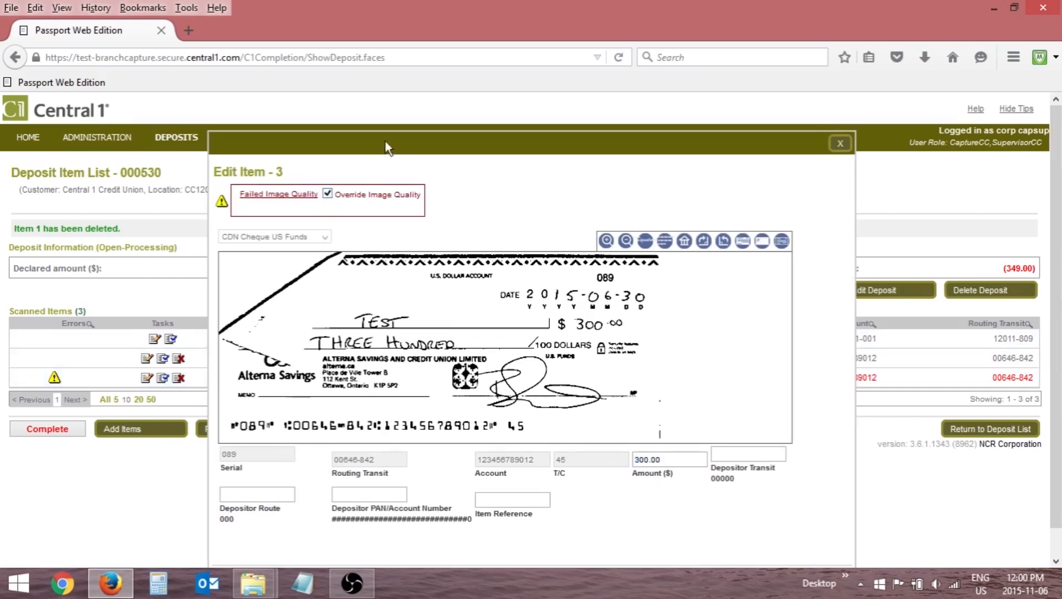
pyautogui.moveTo(386, 139); pyautogui.dragTo(367, 104)
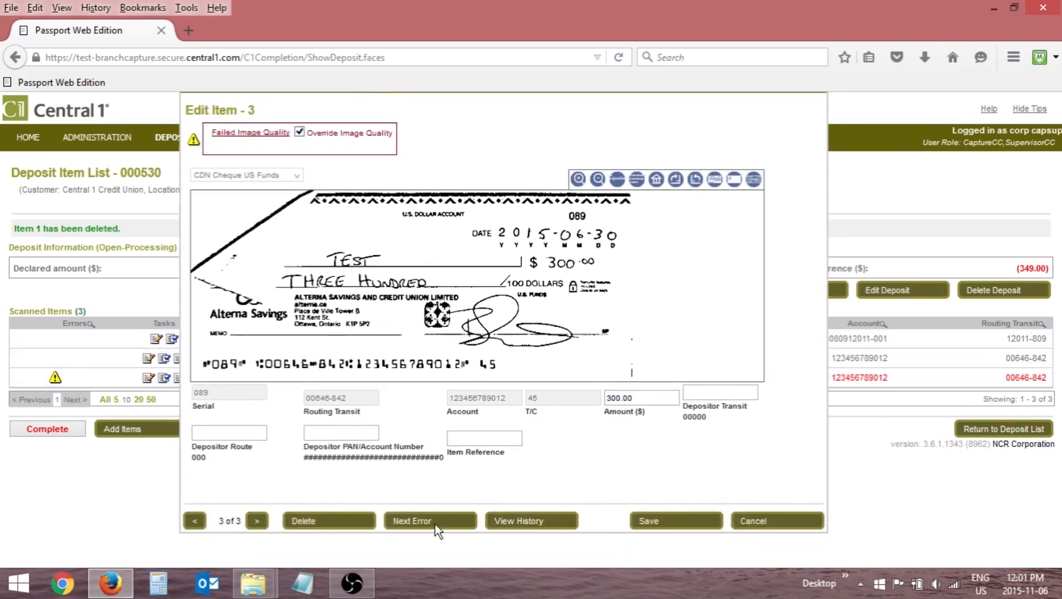
pyautogui.click(663, 525)
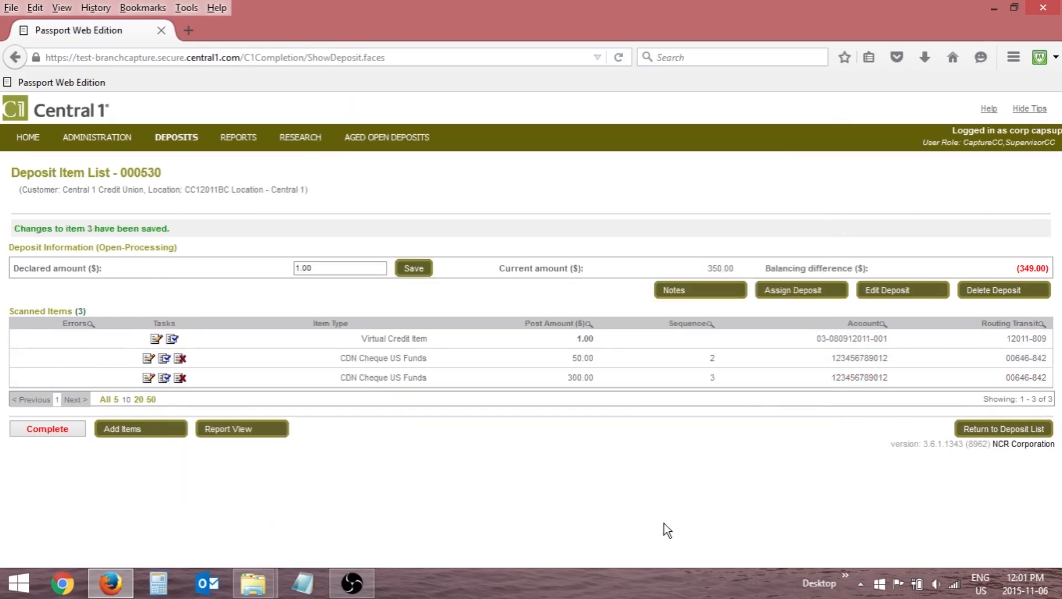
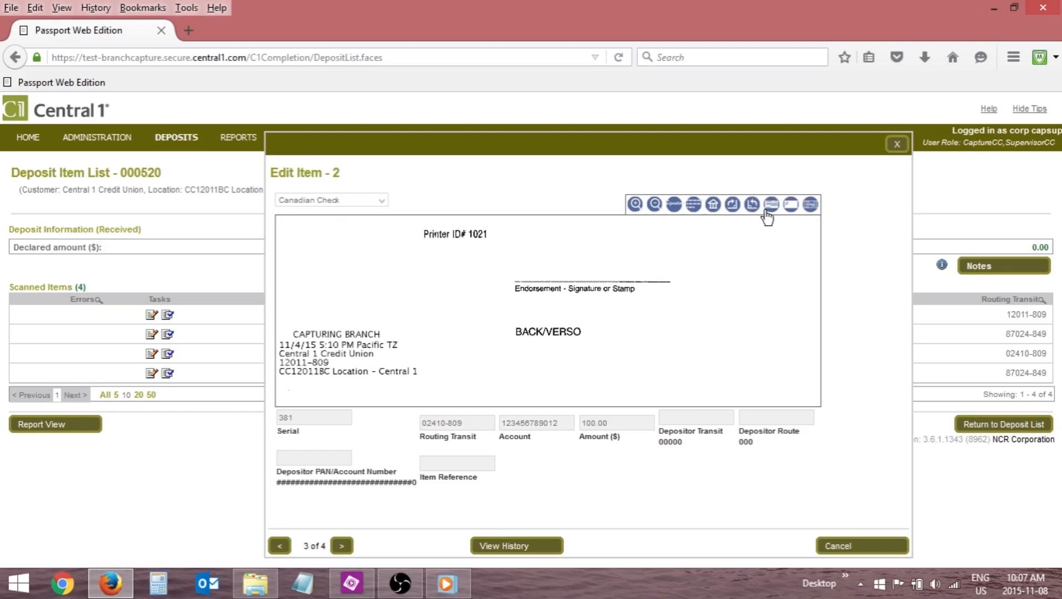
# View the front and back images of the 100.00 Canadian cheque and toggle its inverted colours.
pyautogui.click(770, 213)
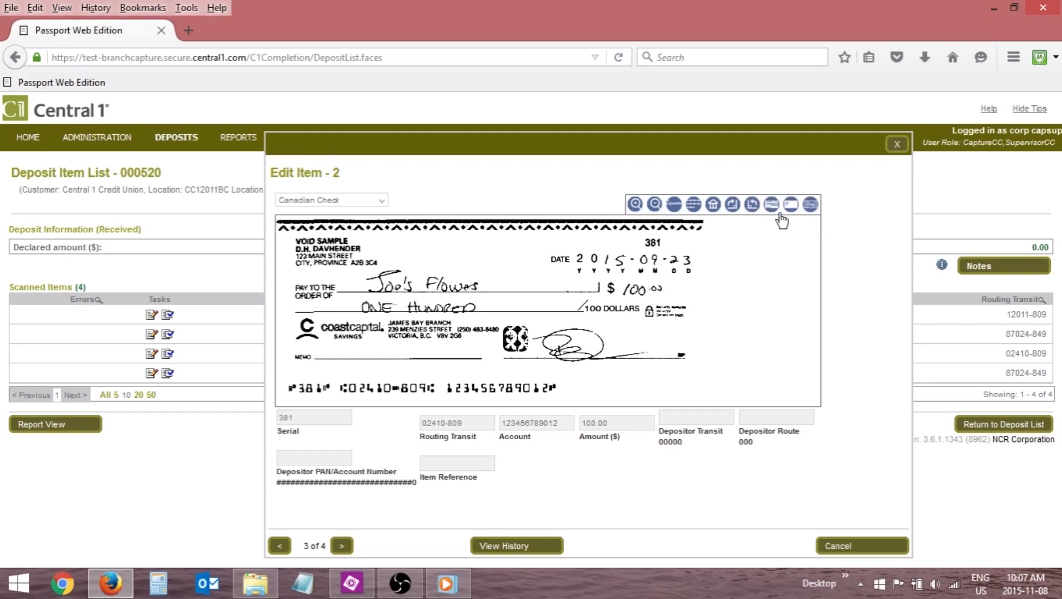
pyautogui.click(791, 206)
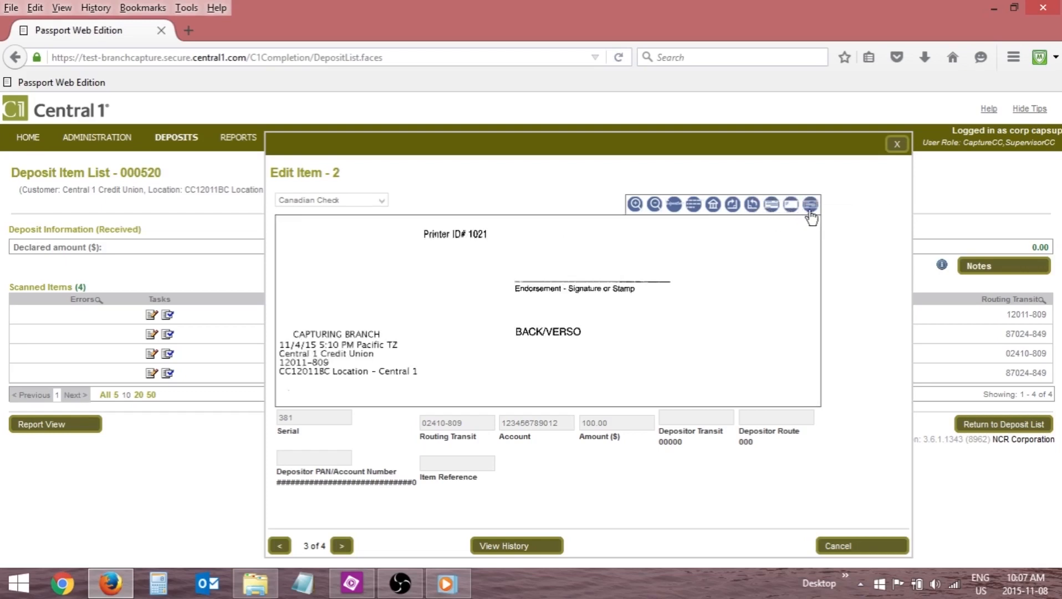
pyautogui.click(811, 205)
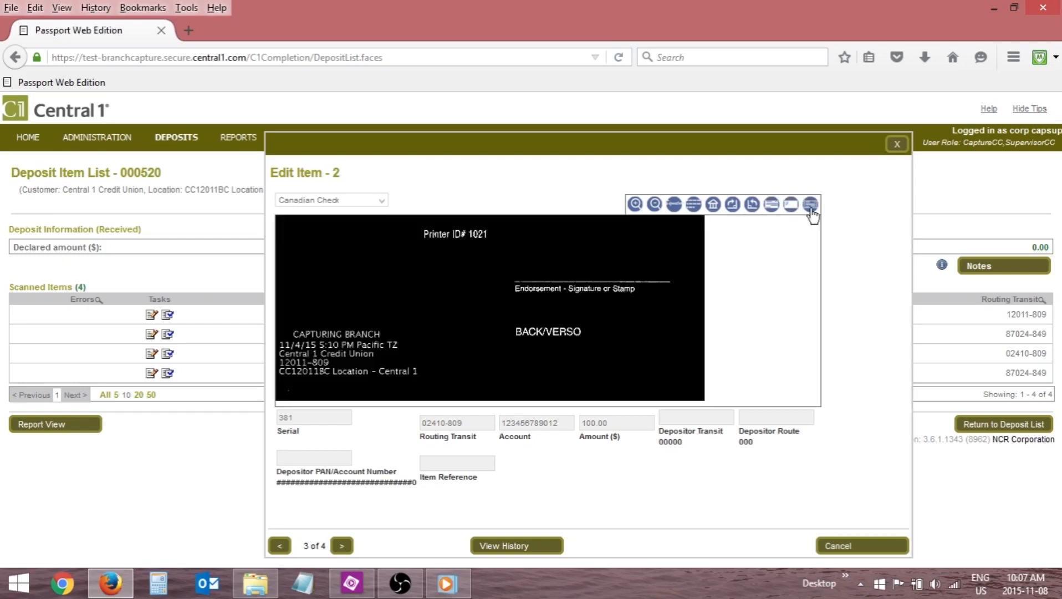
pyautogui.click(811, 205)
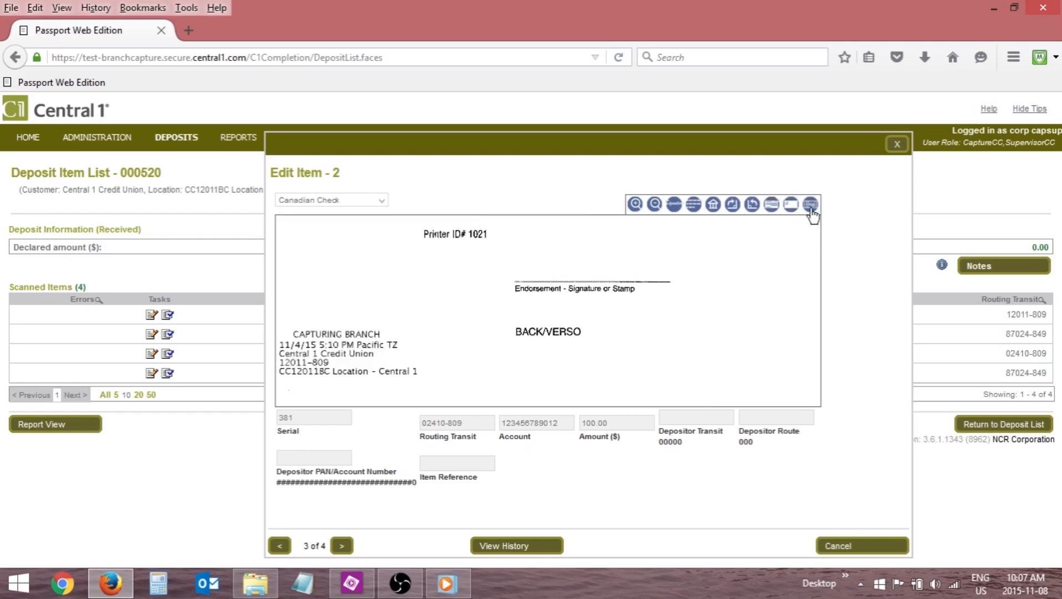
pyautogui.click(810, 205)
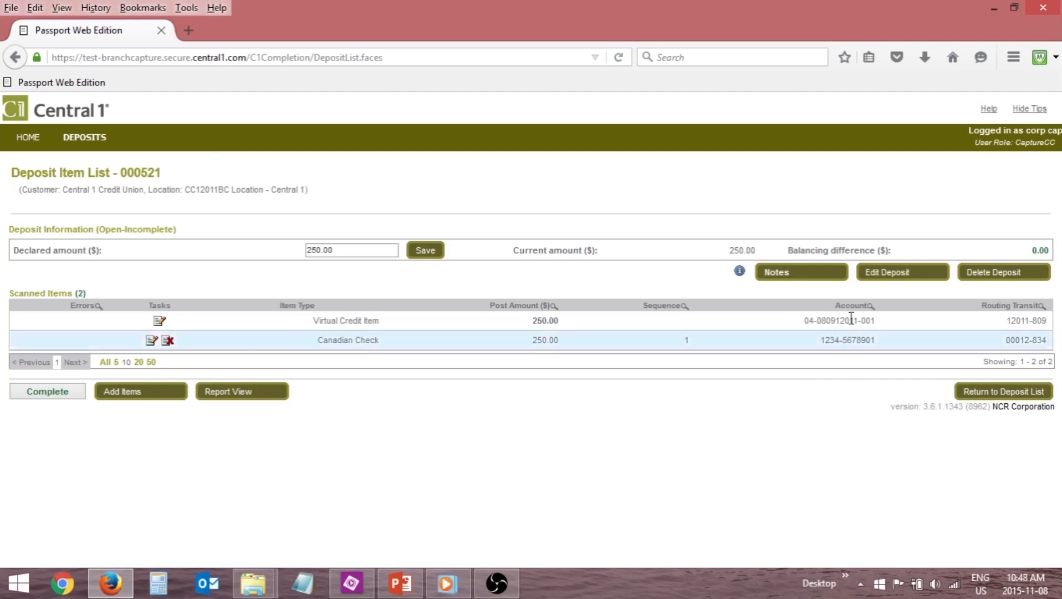
# Edit the 250.00 deposit to use the CAD-DB account and save the changes.
pyautogui.click(888, 274)
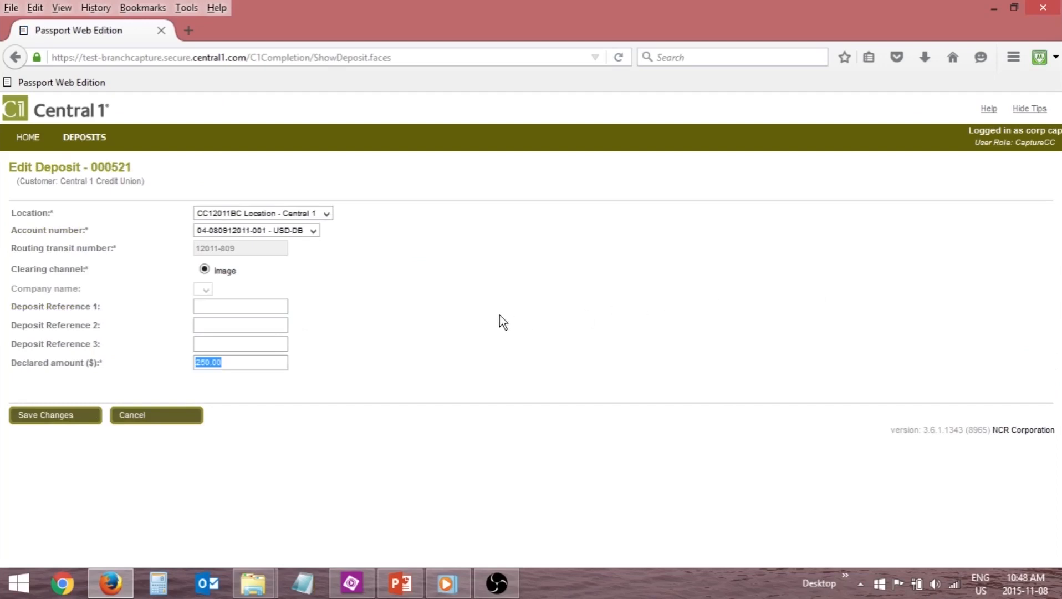
pyautogui.click(316, 235)
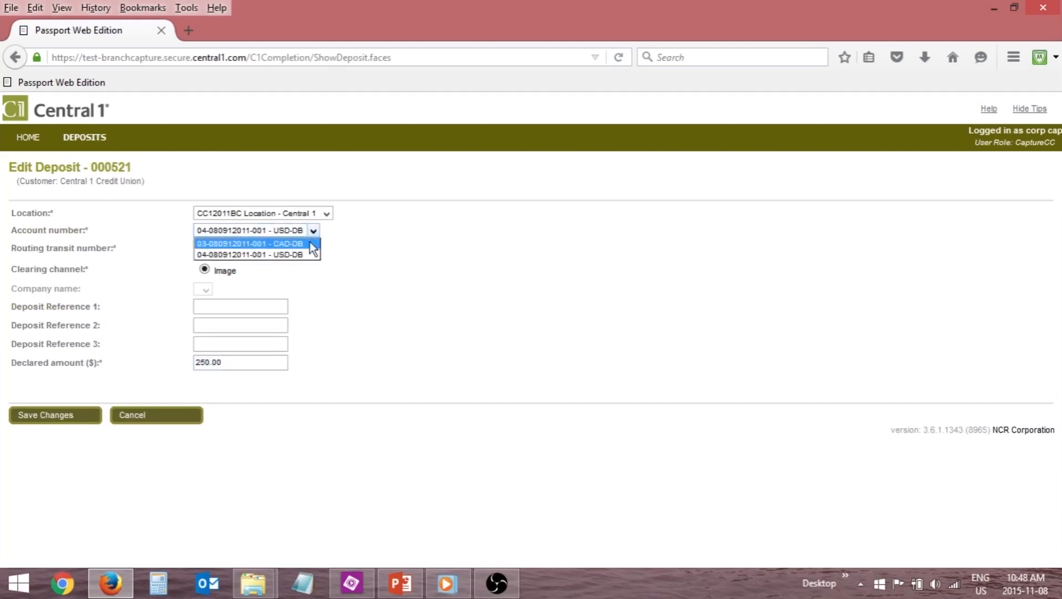
pyautogui.click(309, 242)
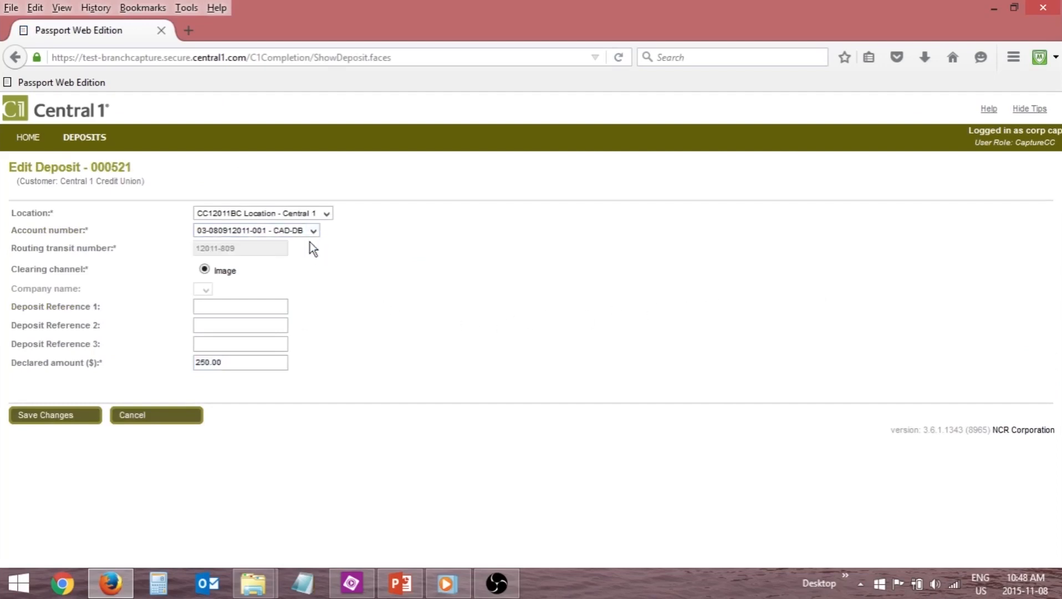
pyautogui.click(70, 416)
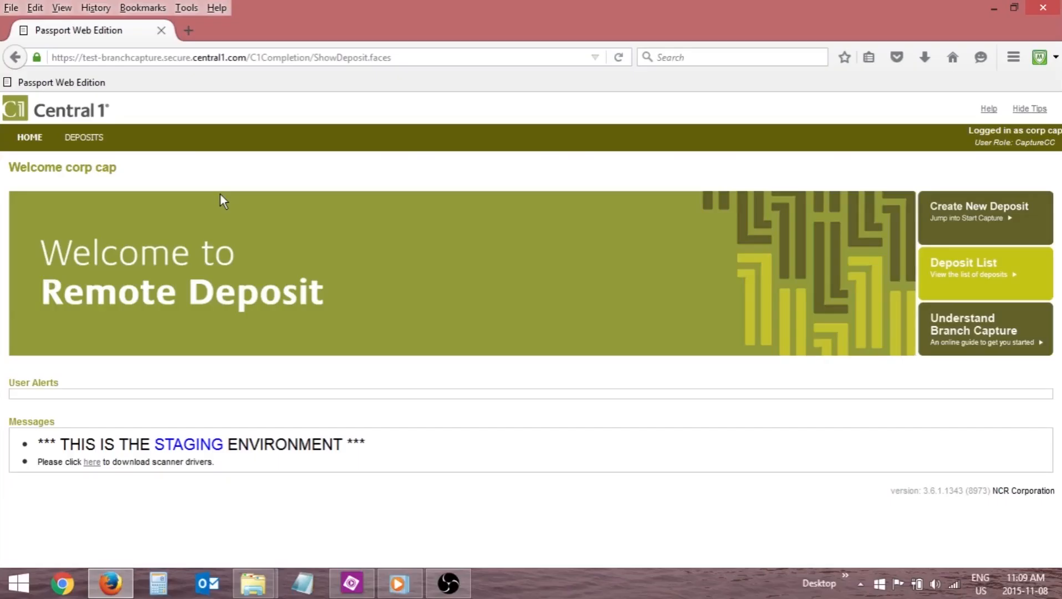
# Re-open the Open-Disapproved deposit from the deposit list and read the supervisor's notes on it.
pyautogui.click(100, 140)
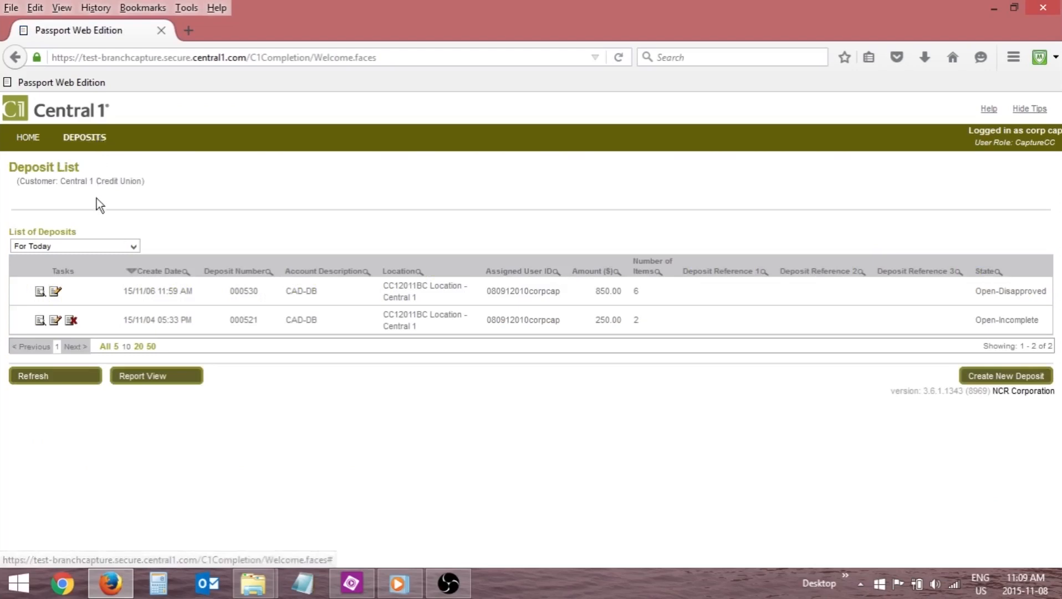
pyautogui.click(58, 293)
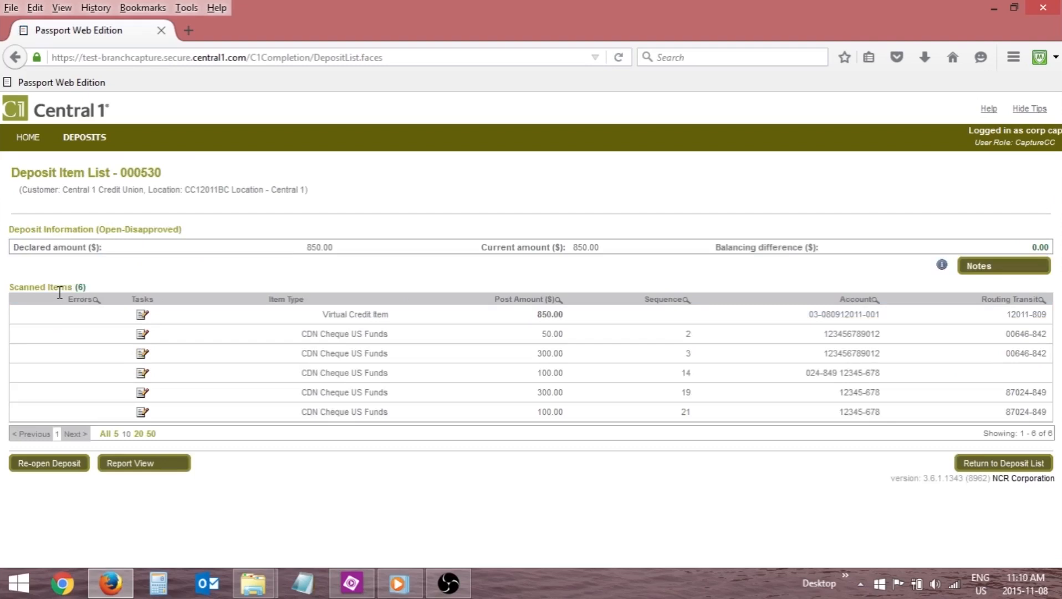
pyautogui.click(66, 465)
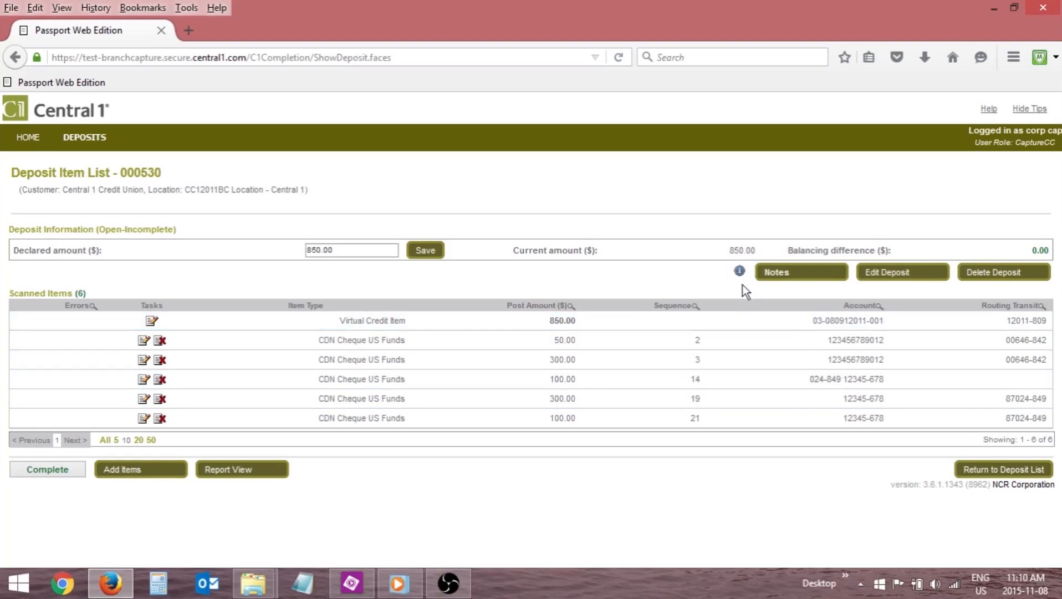
pyautogui.click(787, 274)
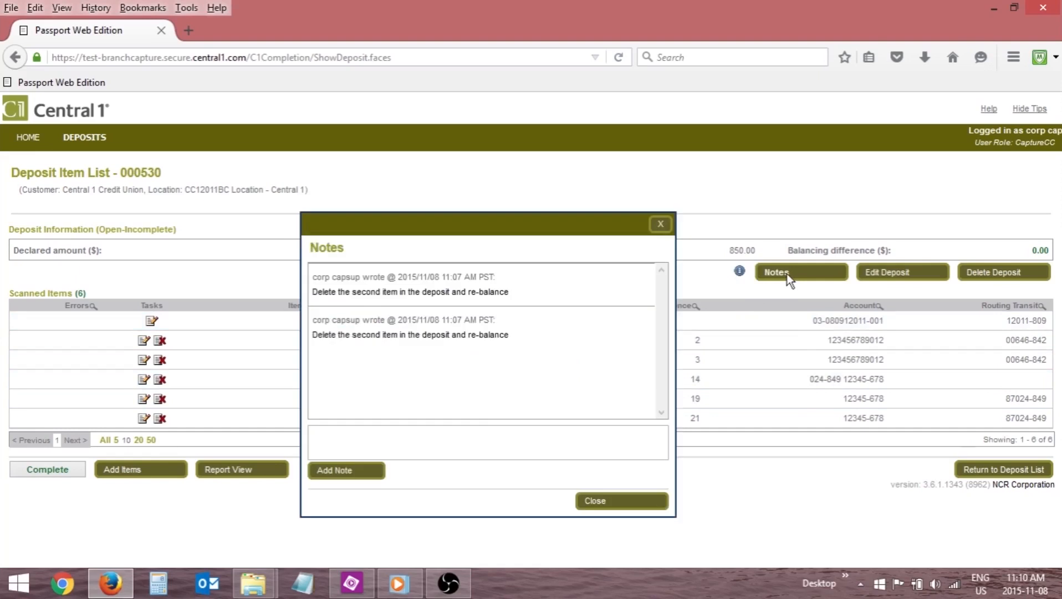
pyautogui.click(645, 501)
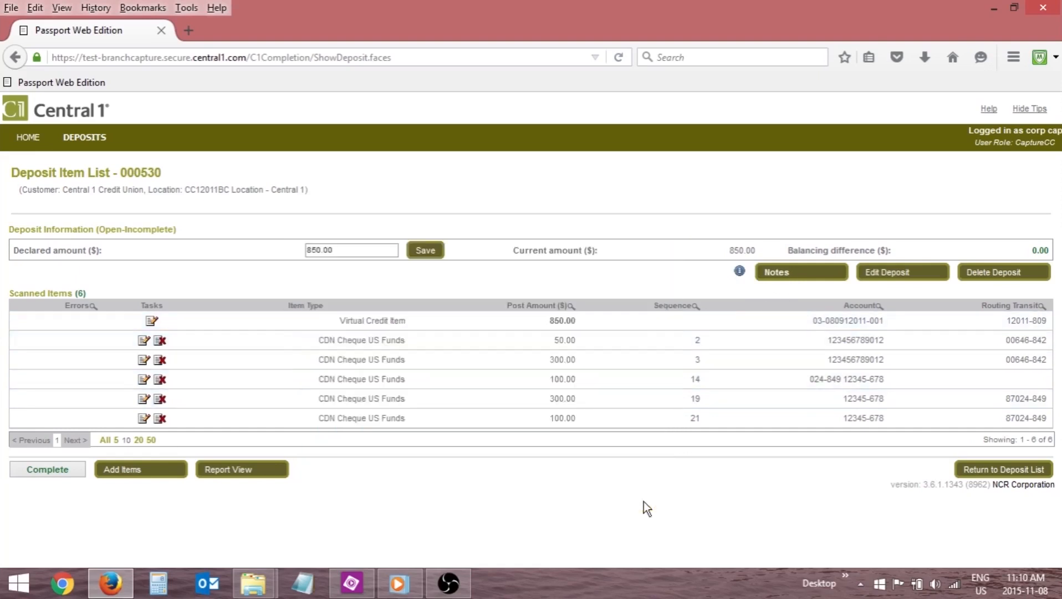
# Delete item 3 from the deposit and rebalance it by saving a declared amount of 550.
pyautogui.click(160, 361)
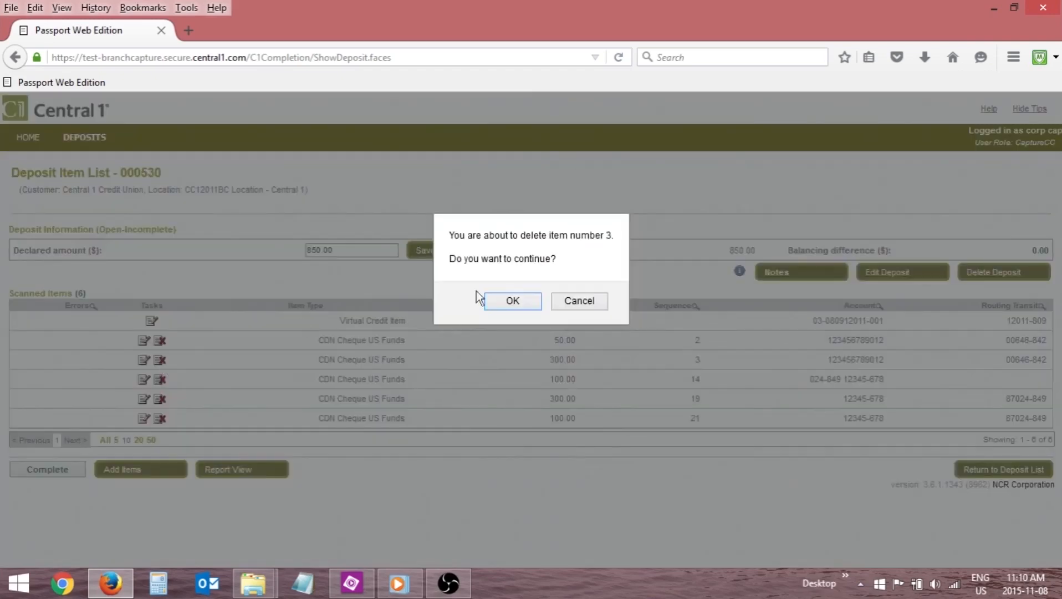
pyautogui.click(510, 302)
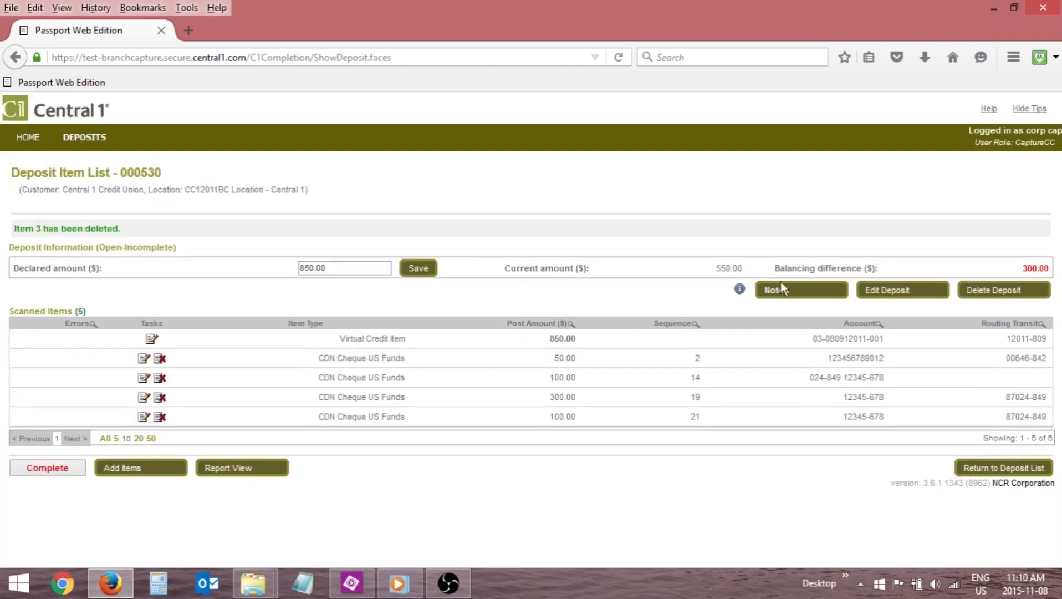
pyautogui.doubleClick(342, 269)
pyautogui.write('550')
pyautogui.click(415, 267)
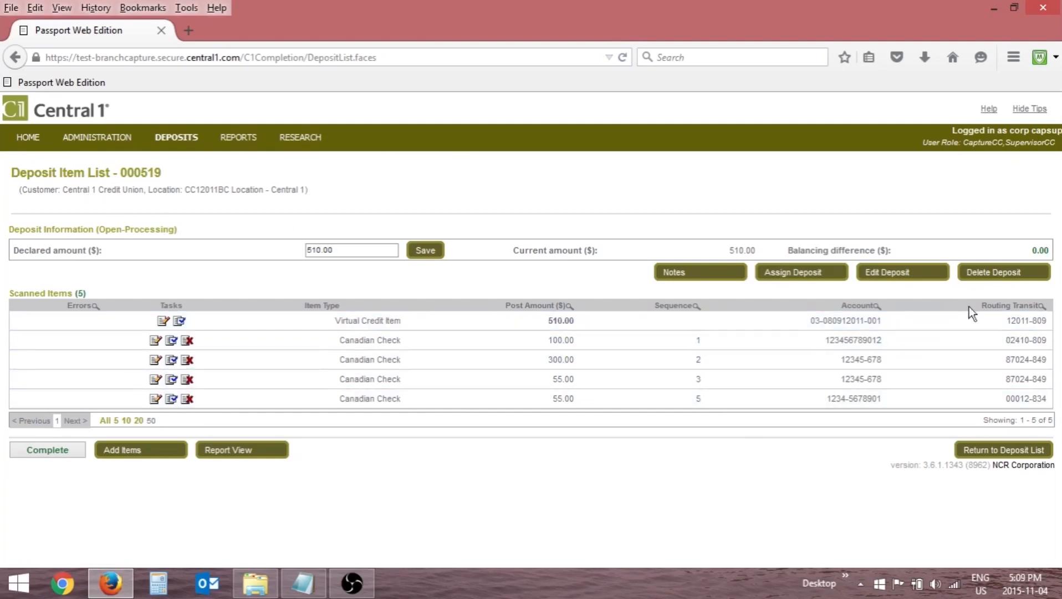
# Return to the deposit list and delete the Open-Processing deposit of 510.00.
pyautogui.click(985, 453)
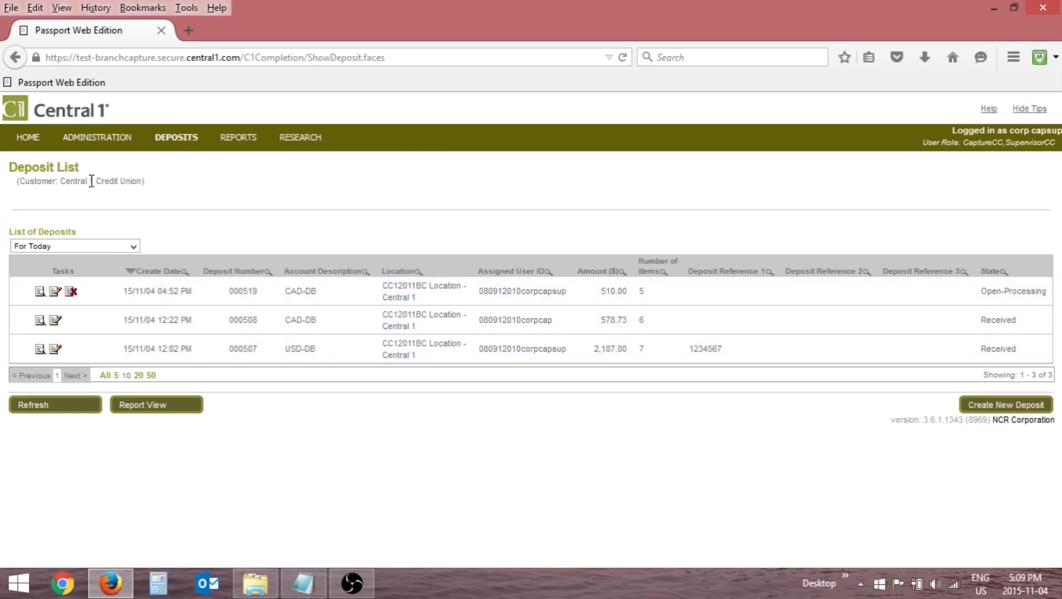
pyautogui.click(71, 291)
pyautogui.click(526, 309)
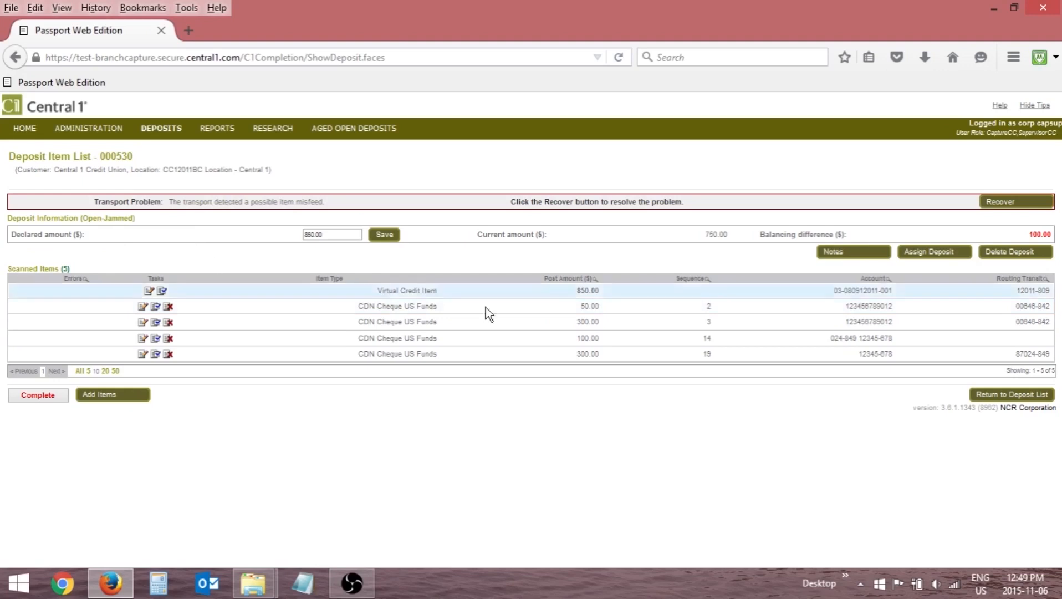
# Recover the jammed deposit from its transport problem and restart the scanner.
pyautogui.click(999, 201)
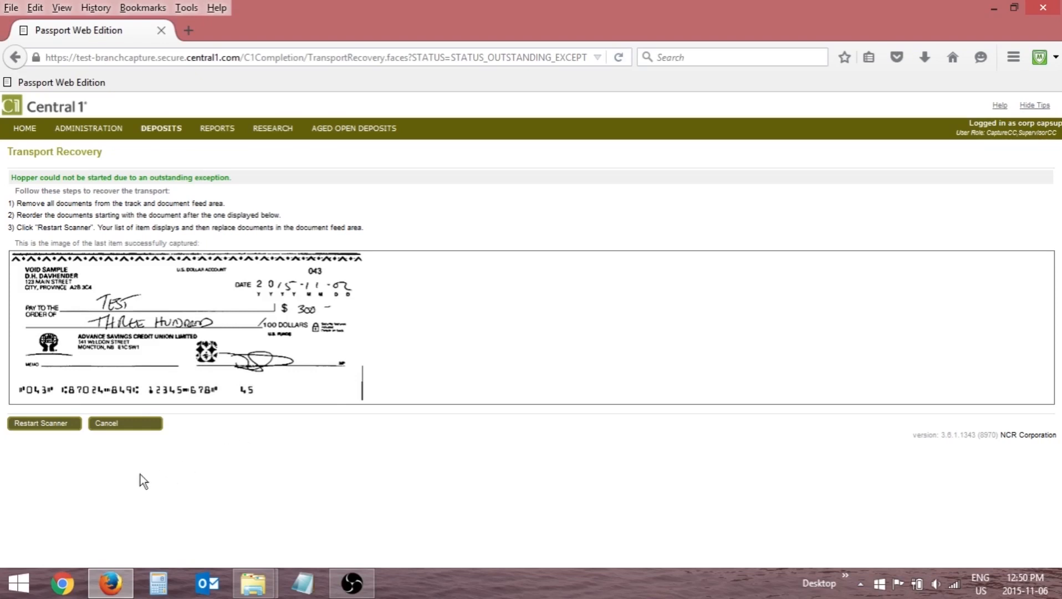
pyautogui.click(36, 420)
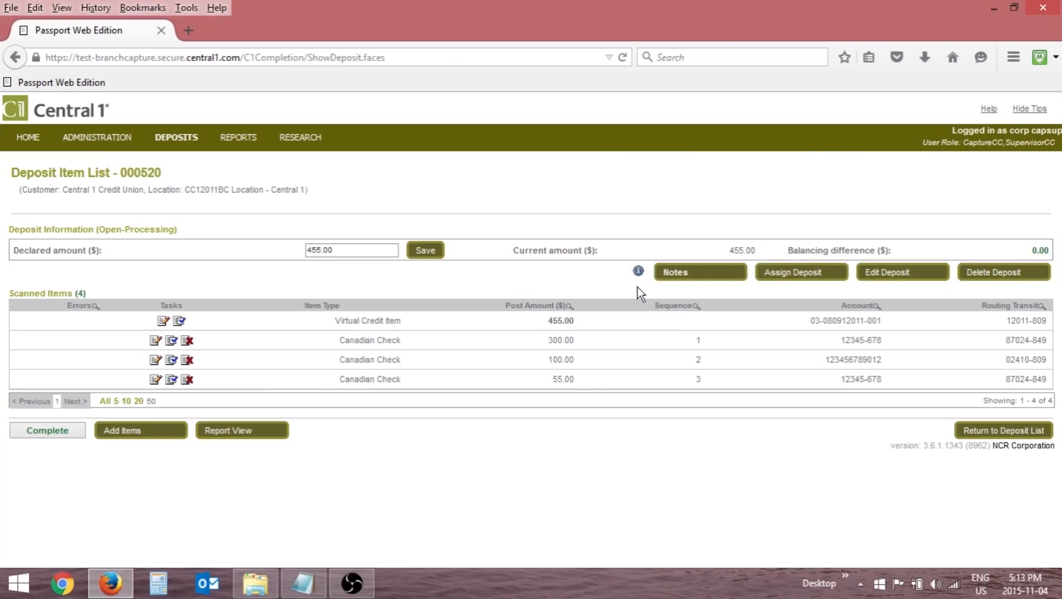
# Add the note "This is another note" to the 455.00 deposit.
pyautogui.click(685, 273)
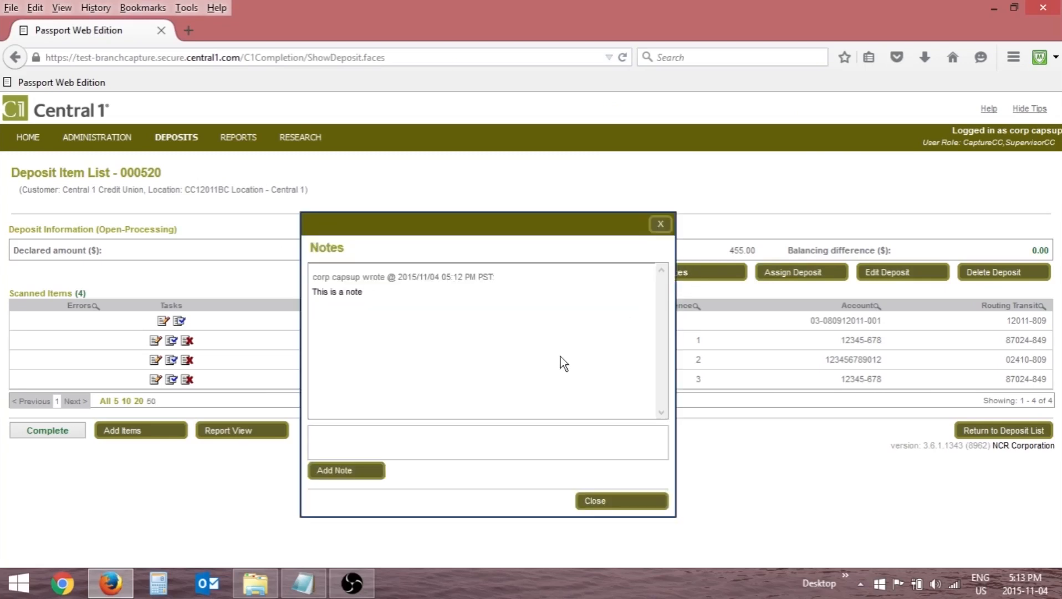
pyautogui.click(422, 436)
pyautogui.write('This is another note')
pyautogui.click(336, 472)
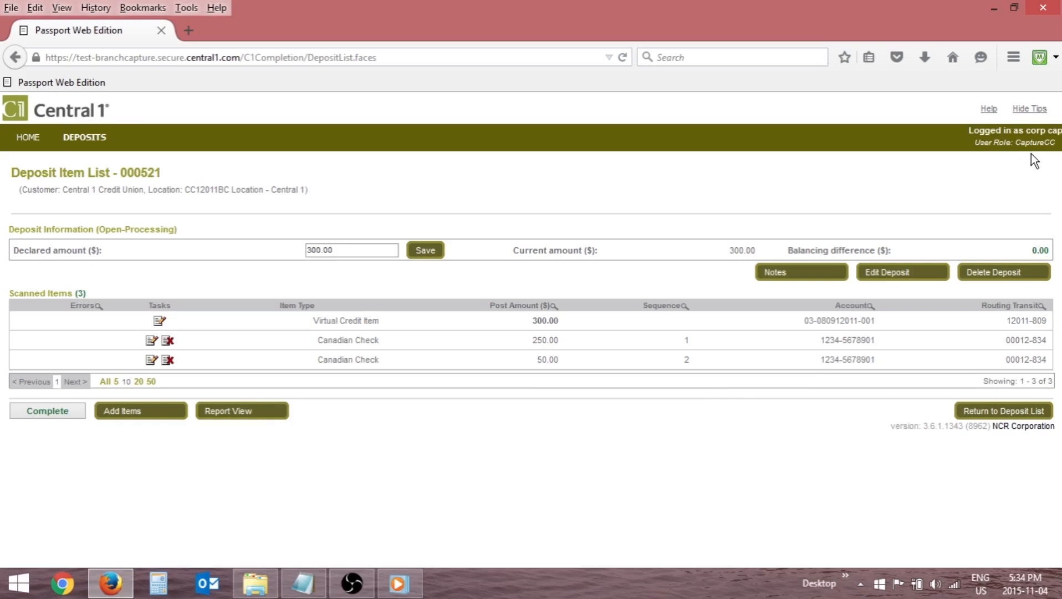
# Complete the balanced 300.00 deposit as the capture user and the 455.00 deposit as the supervisor.
pyautogui.click(62, 415)
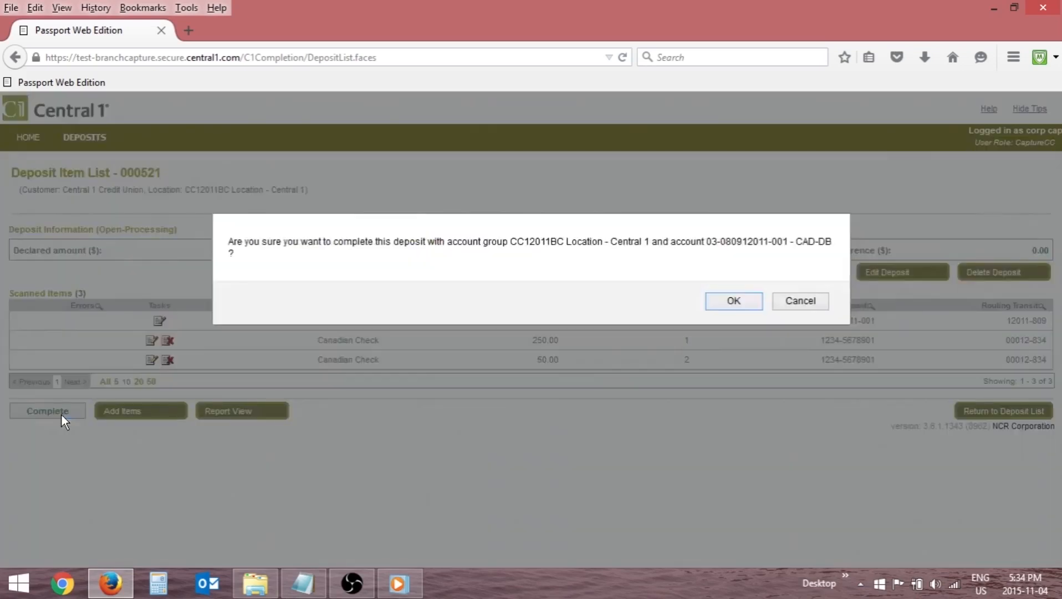
pyautogui.click(744, 302)
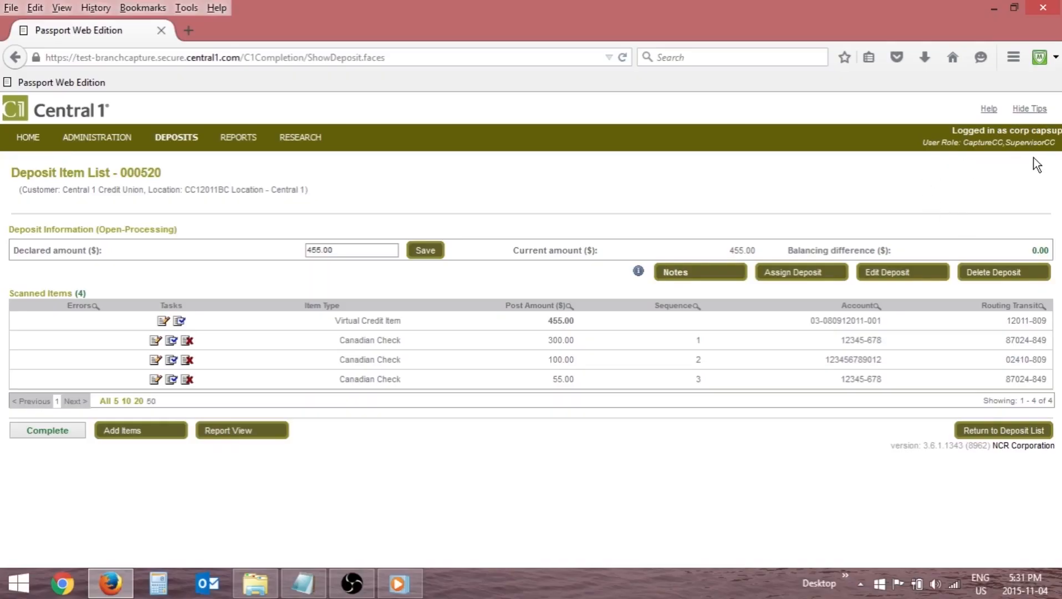
pyautogui.click(62, 435)
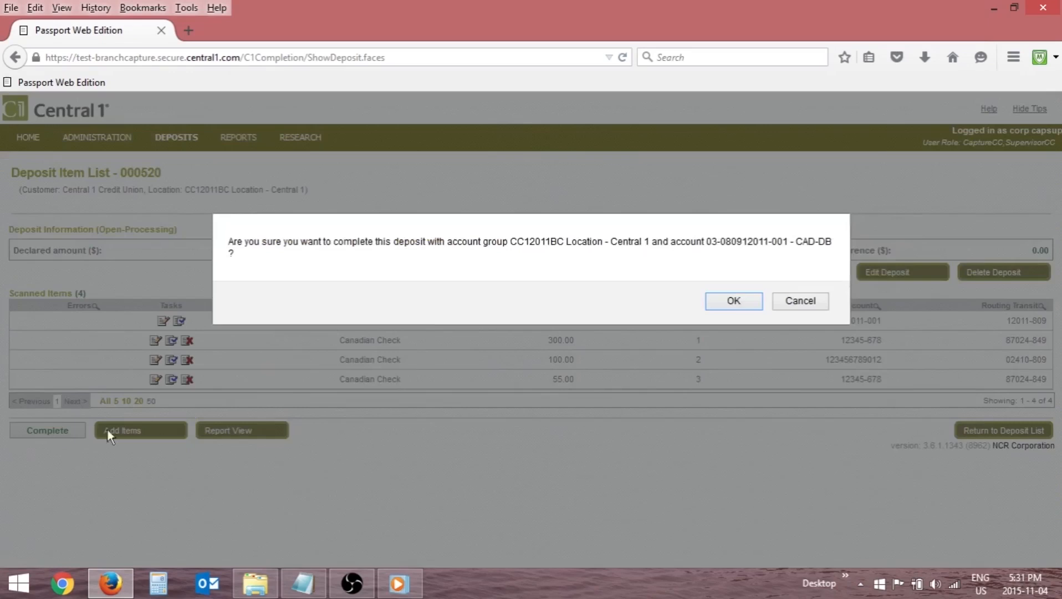
pyautogui.click(727, 306)
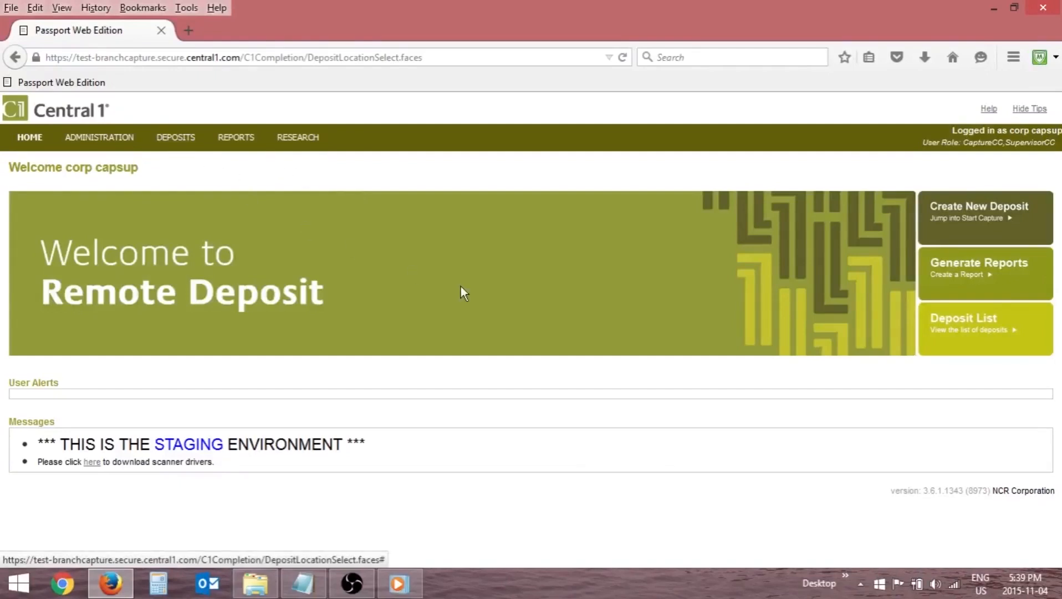
# Open the list of all deposits and review its period filter options, keeping For Today.
pyautogui.click(1011, 328)
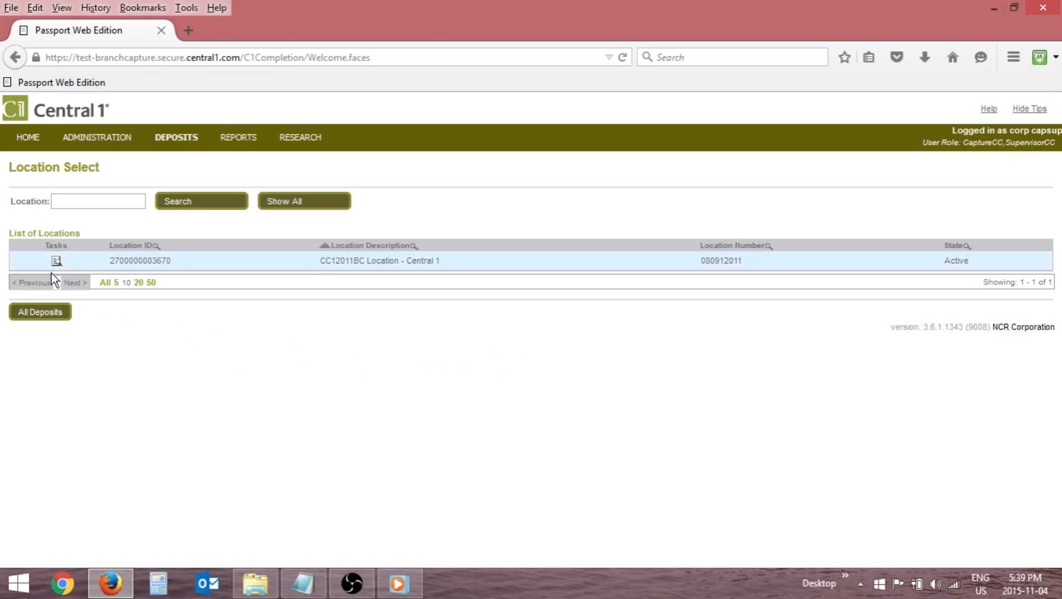
pyautogui.click(47, 314)
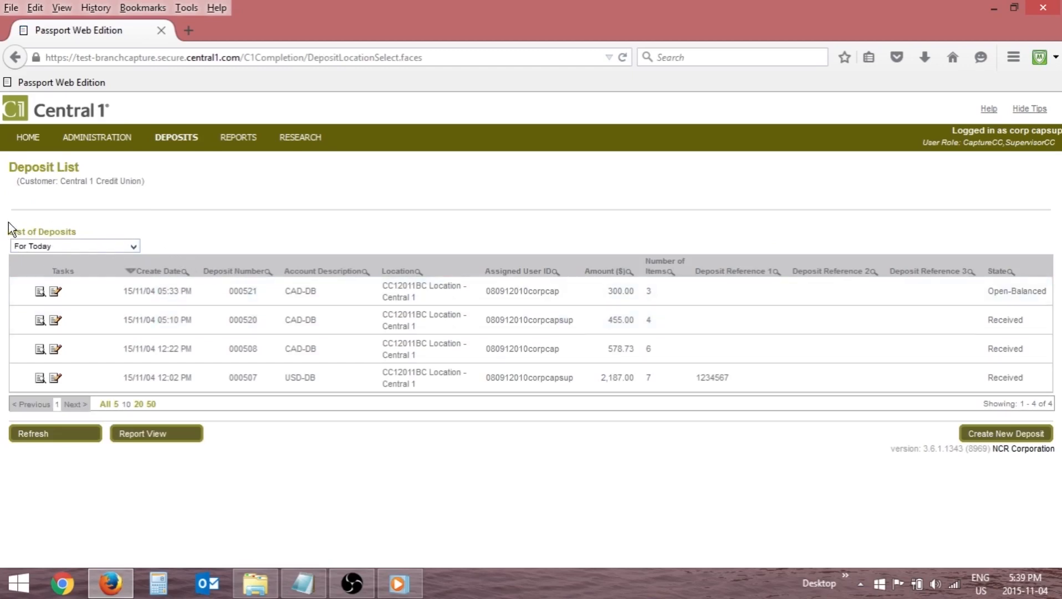
pyautogui.click(133, 247)
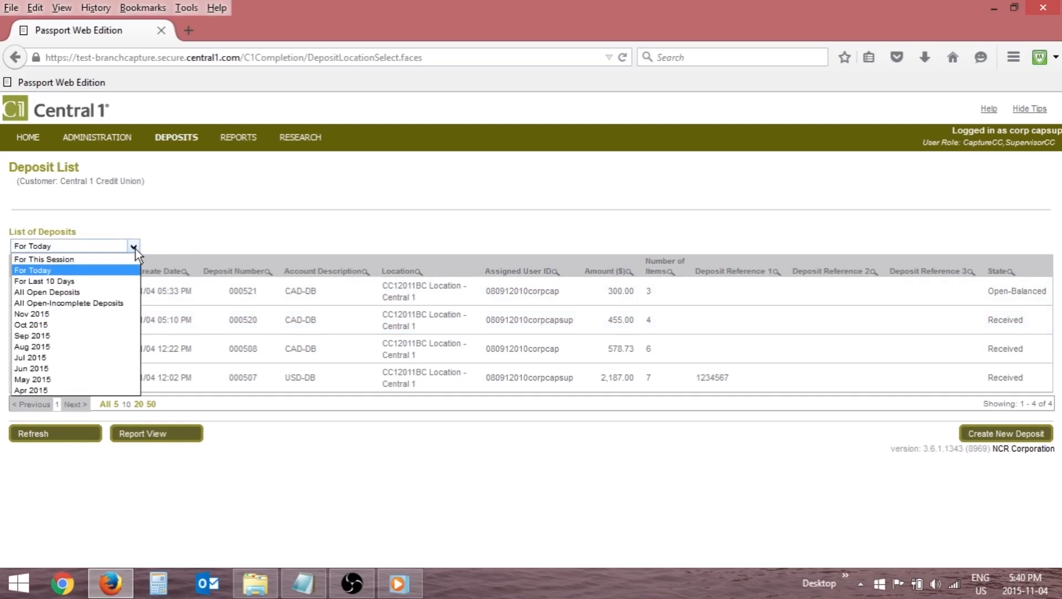
pyautogui.click(135, 248)
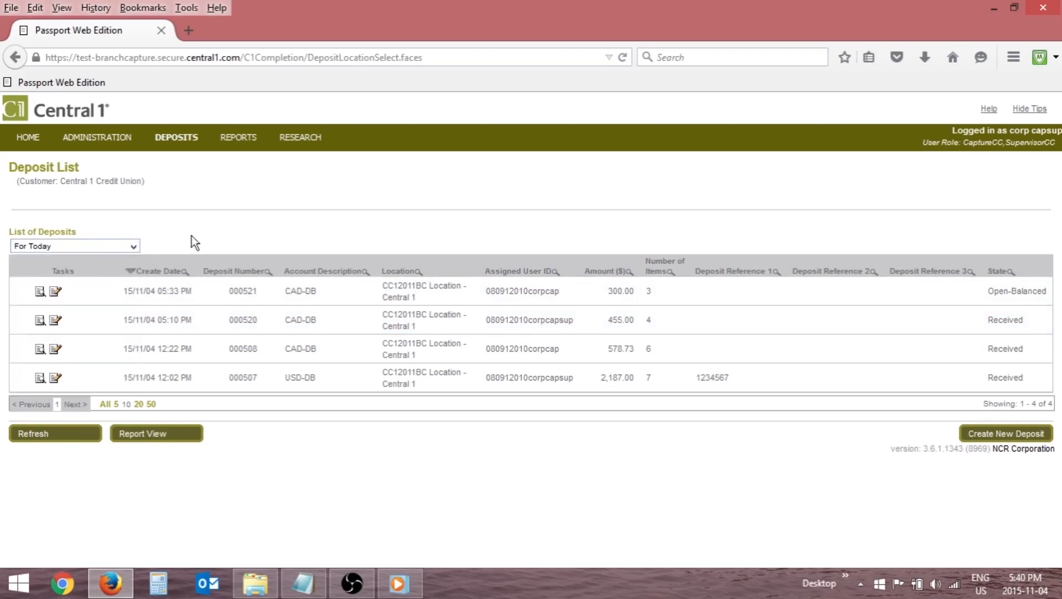
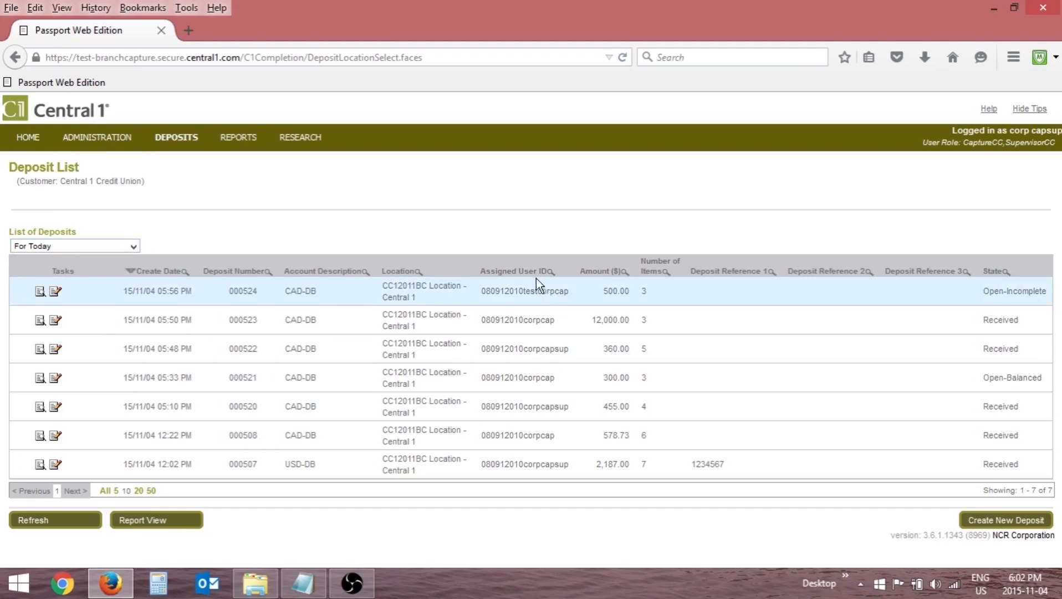
# Sort today's deposit list by assigned user ID in descending order and show the list in report view.
pyautogui.click(522, 275)
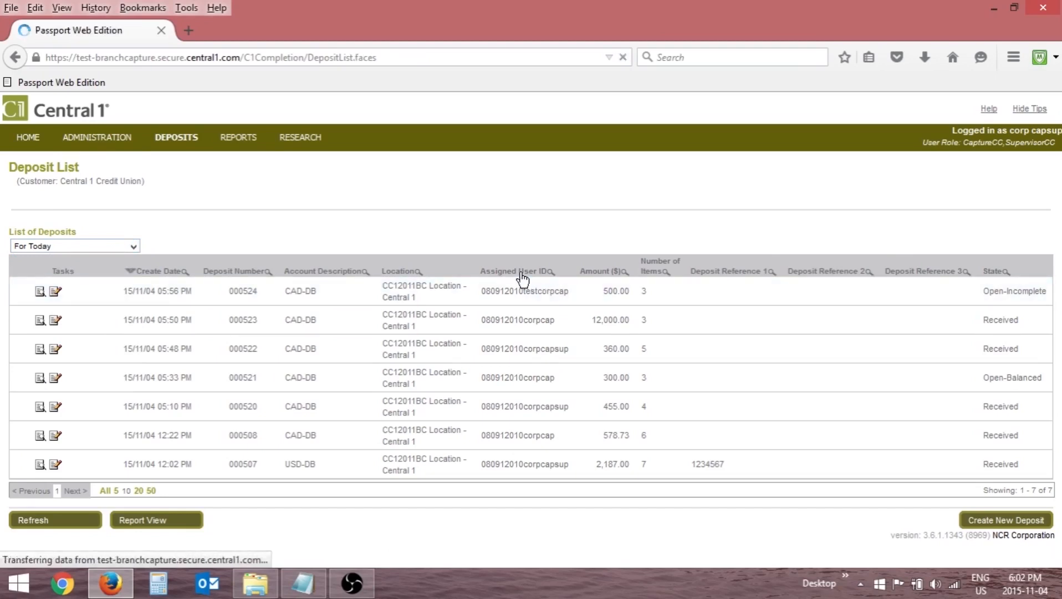
pyautogui.click(522, 276)
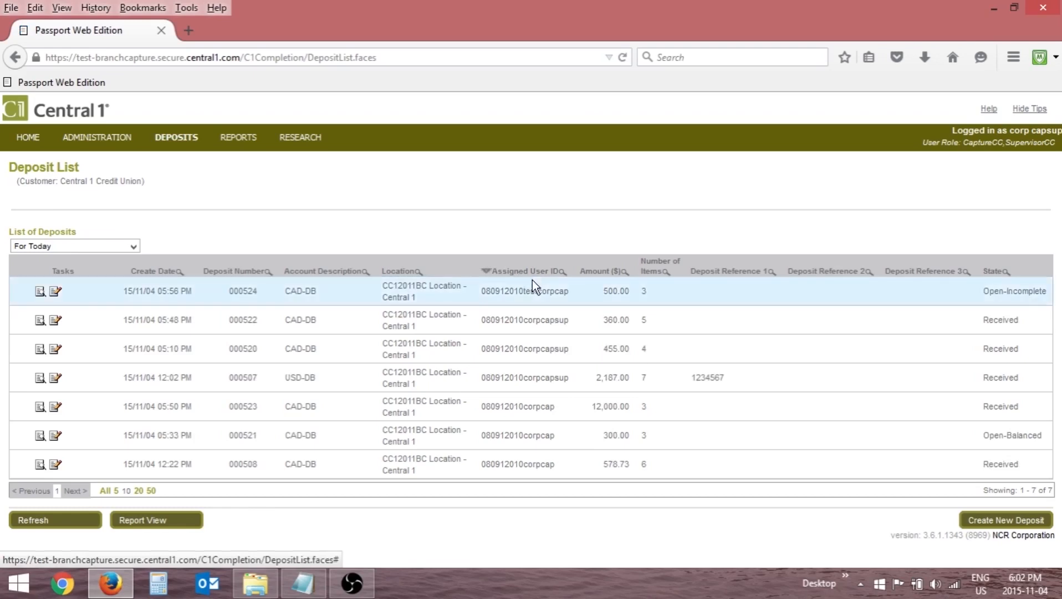
pyautogui.click(562, 272)
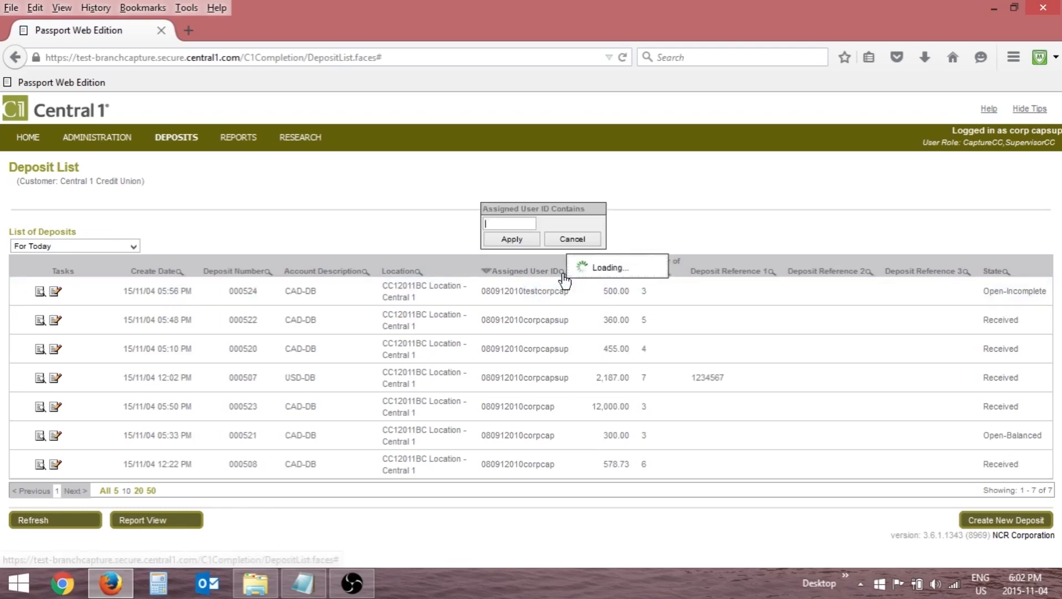
pyautogui.click(570, 241)
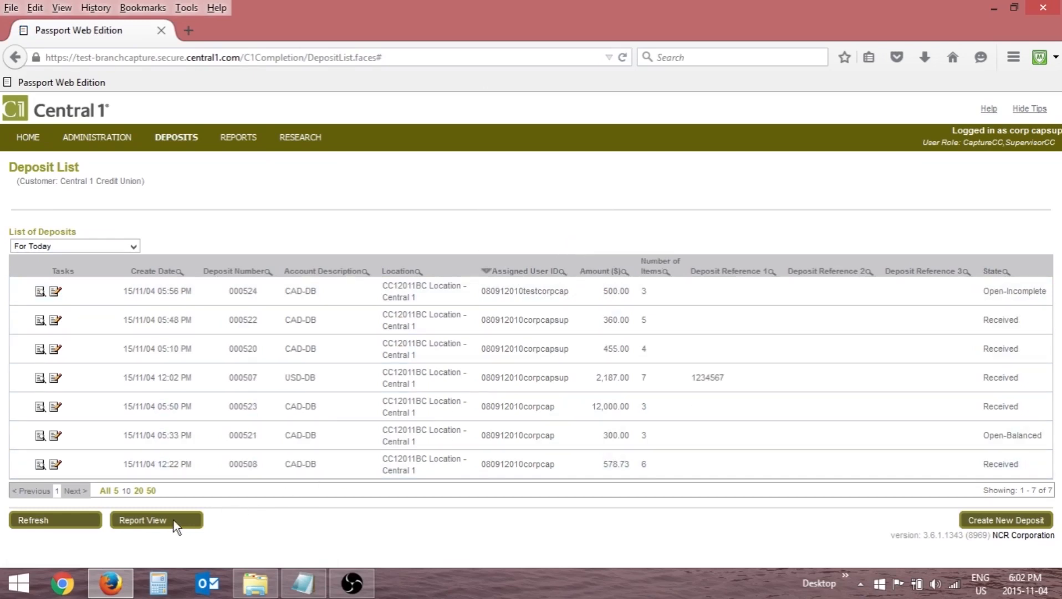
pyautogui.click(174, 520)
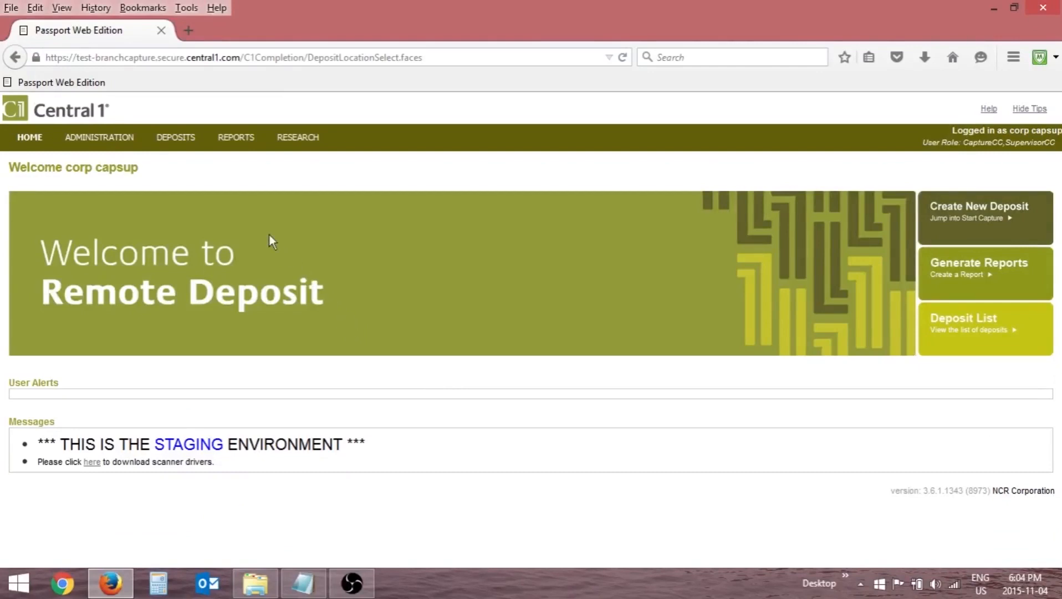
# From the list of all deposits, open the item list of the received 12,000.00 deposit.
pyautogui.click(171, 138)
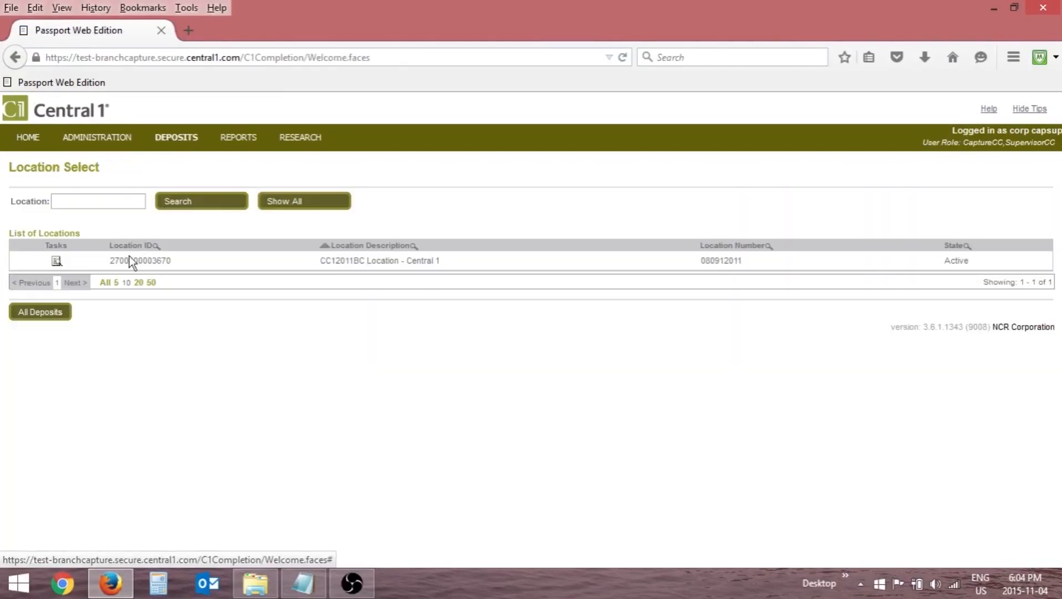
pyautogui.click(39, 313)
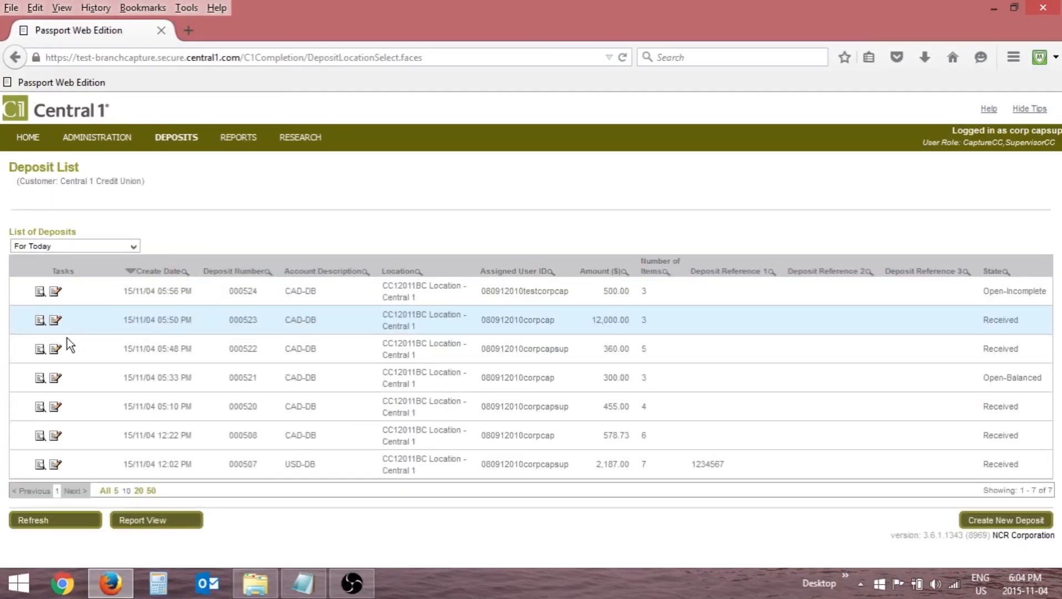
pyautogui.click(54, 320)
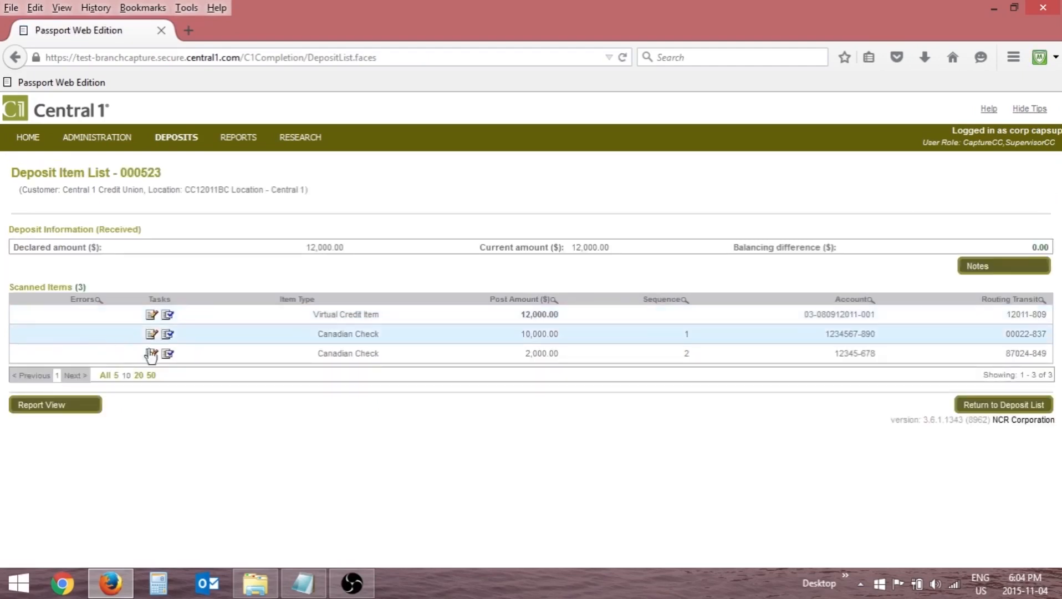
# Sort the deposit's scanned items by sequence in descending order and show them in report view.
pyautogui.click(662, 302)
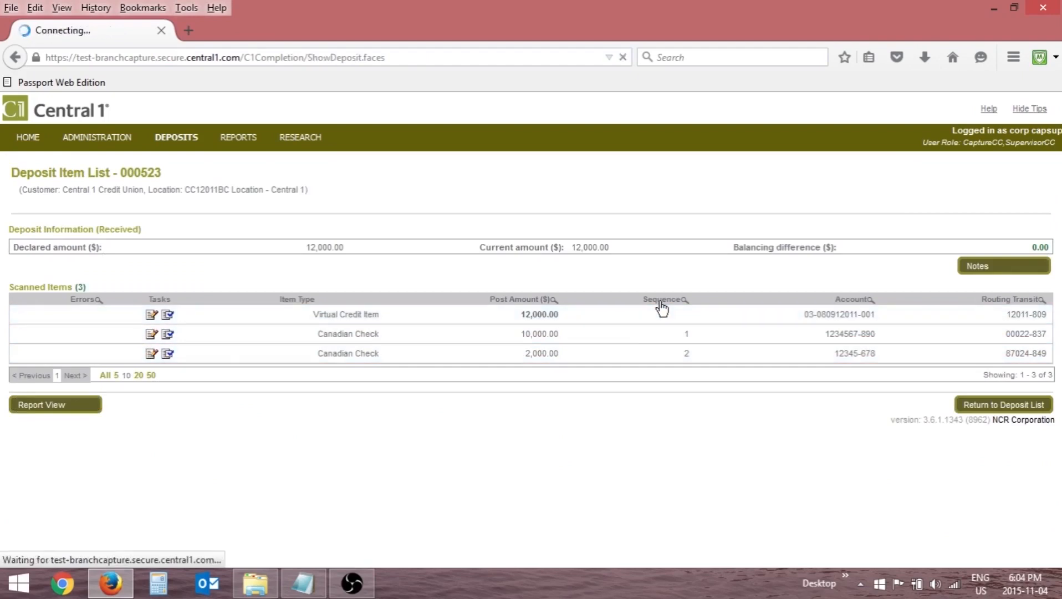
pyautogui.click(661, 303)
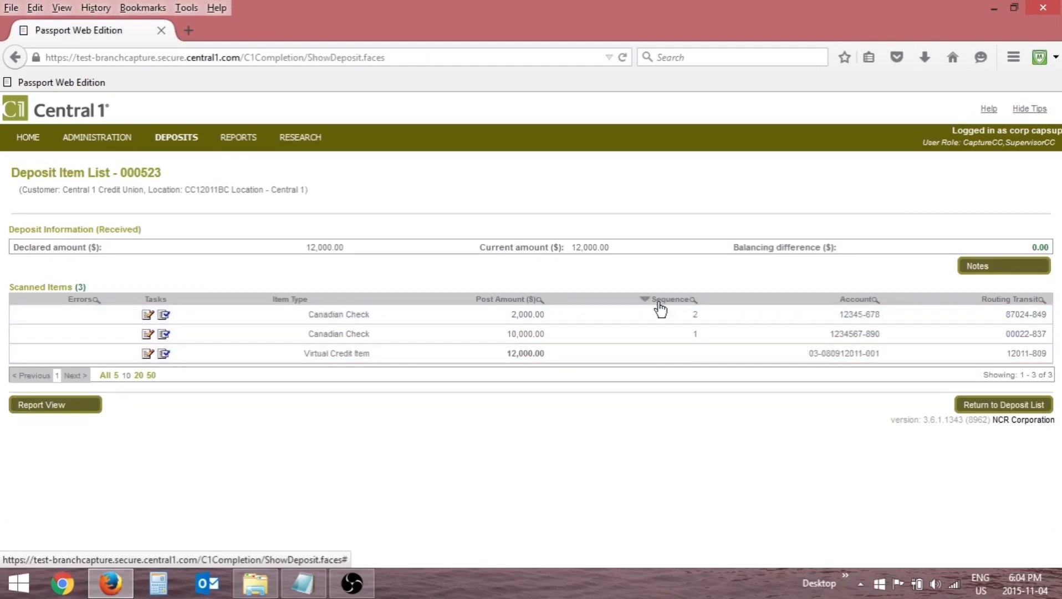
pyautogui.click(693, 300)
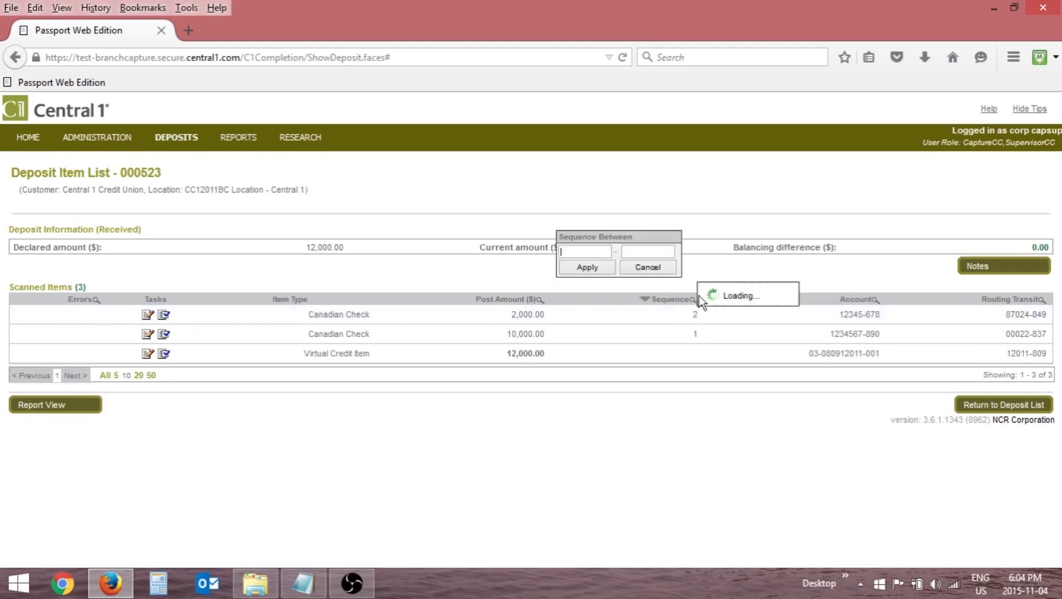
pyautogui.click(648, 270)
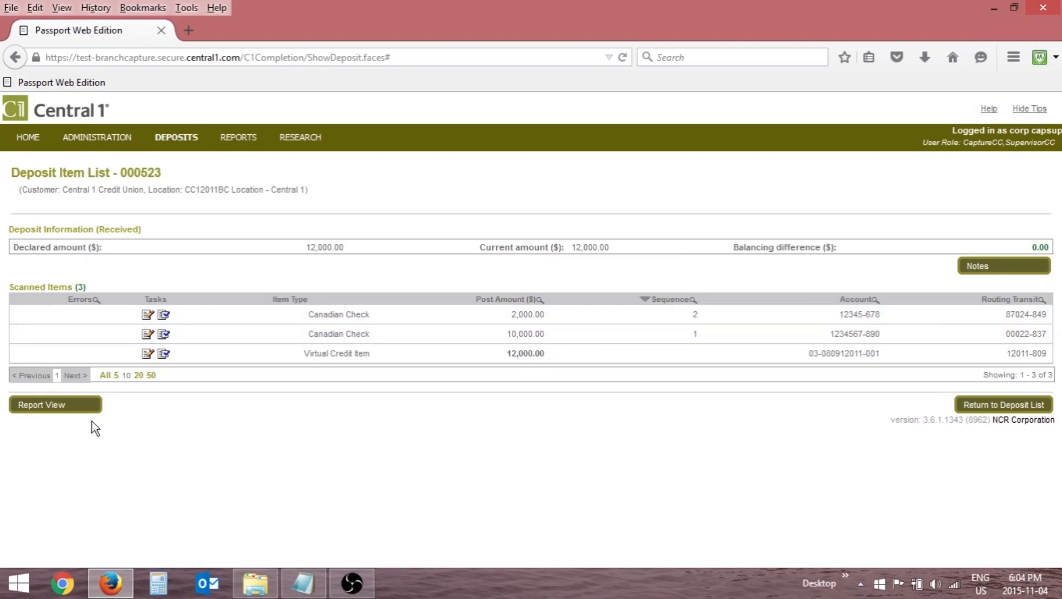
pyautogui.click(56, 405)
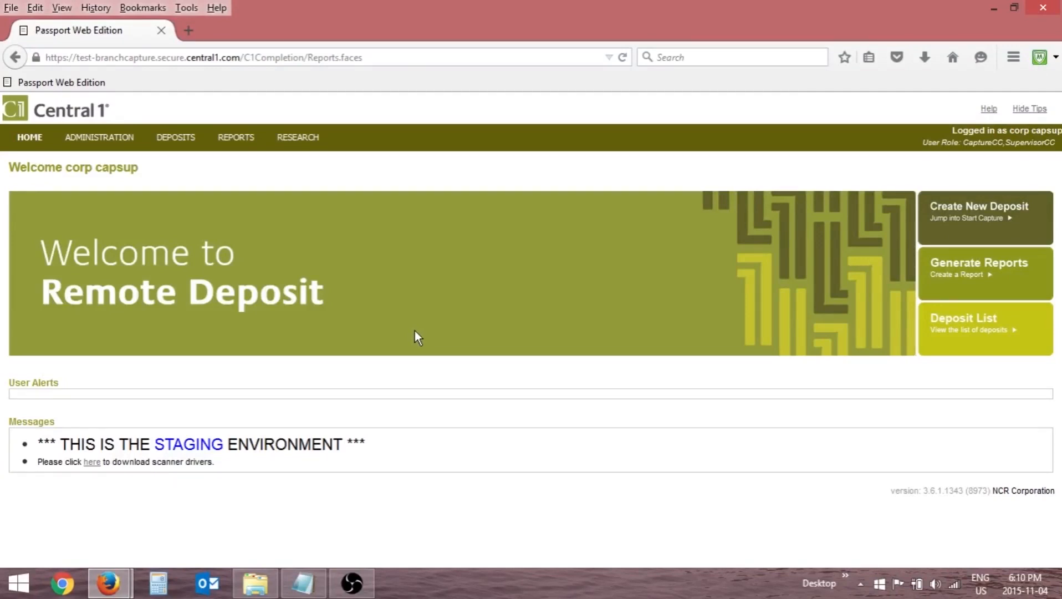
# Create a Deposit Details report as PDF for create dates 1 to 4 November 2015, all locations and statuses, without images.
pyautogui.click(235, 138)
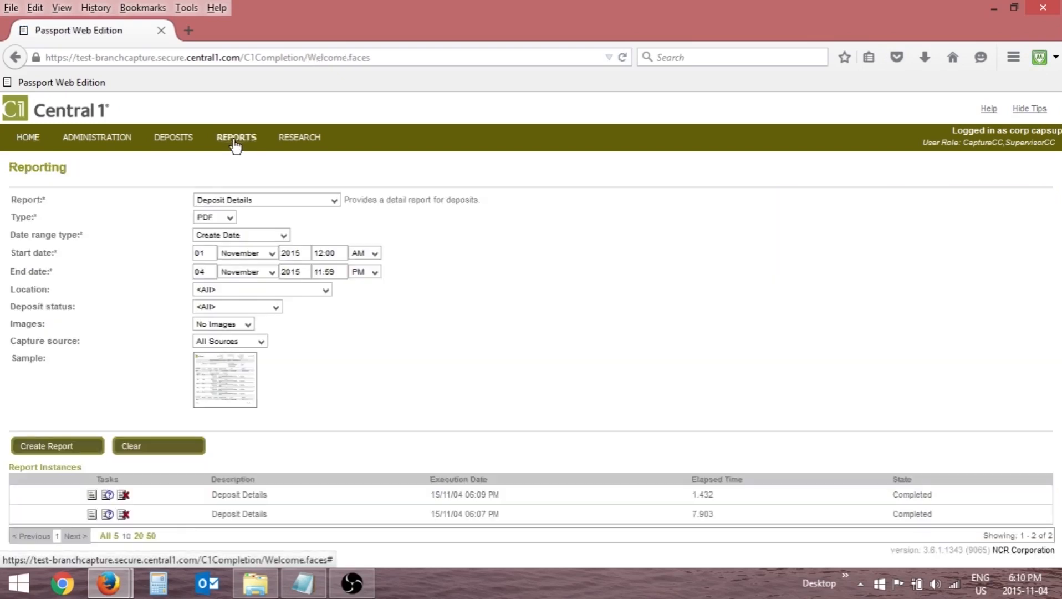
pyautogui.click(331, 201)
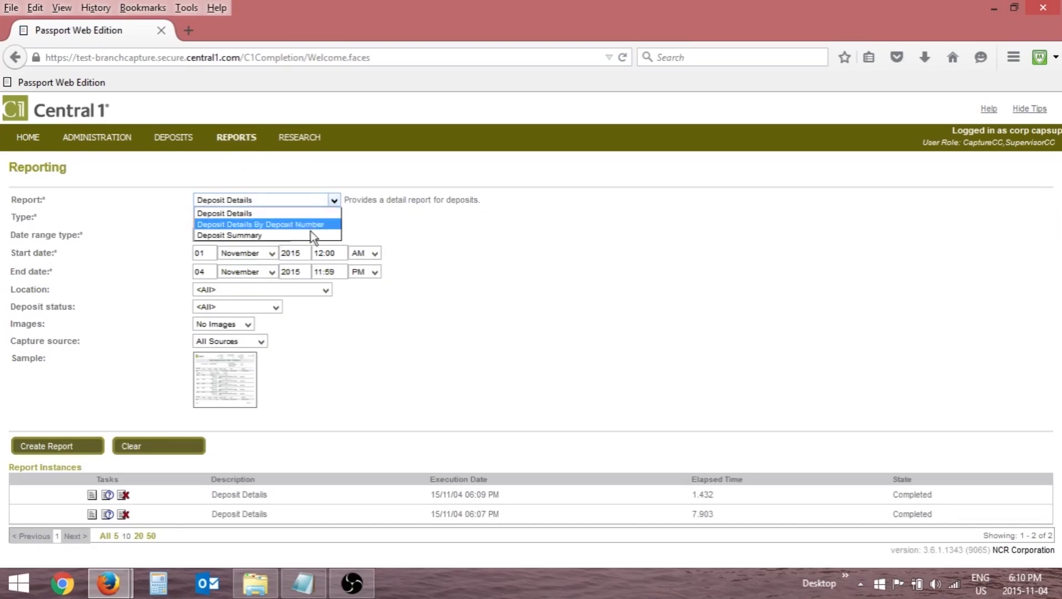
pyautogui.click(308, 215)
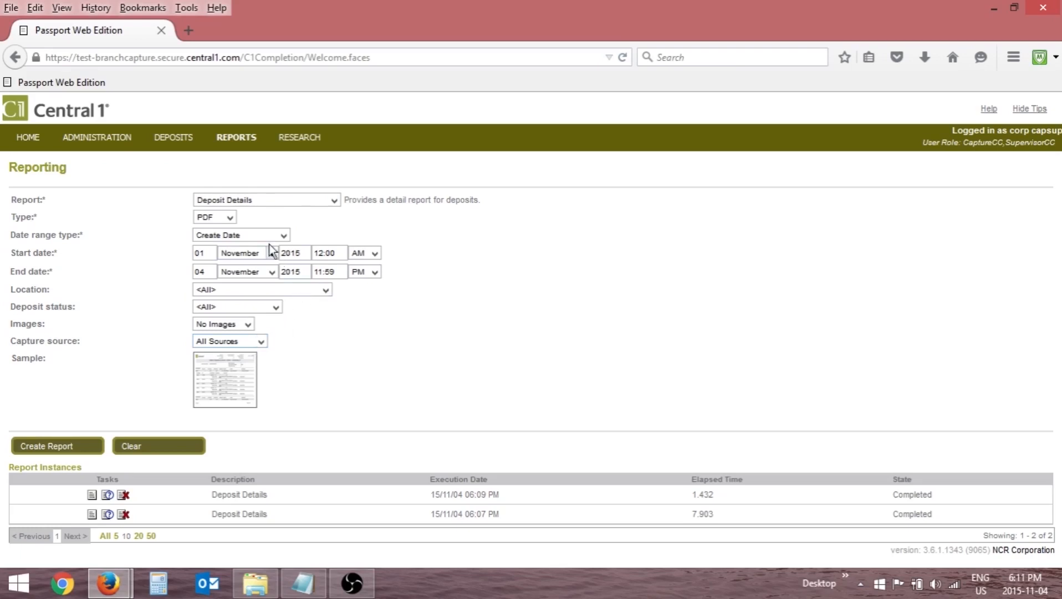
pyautogui.click(232, 219)
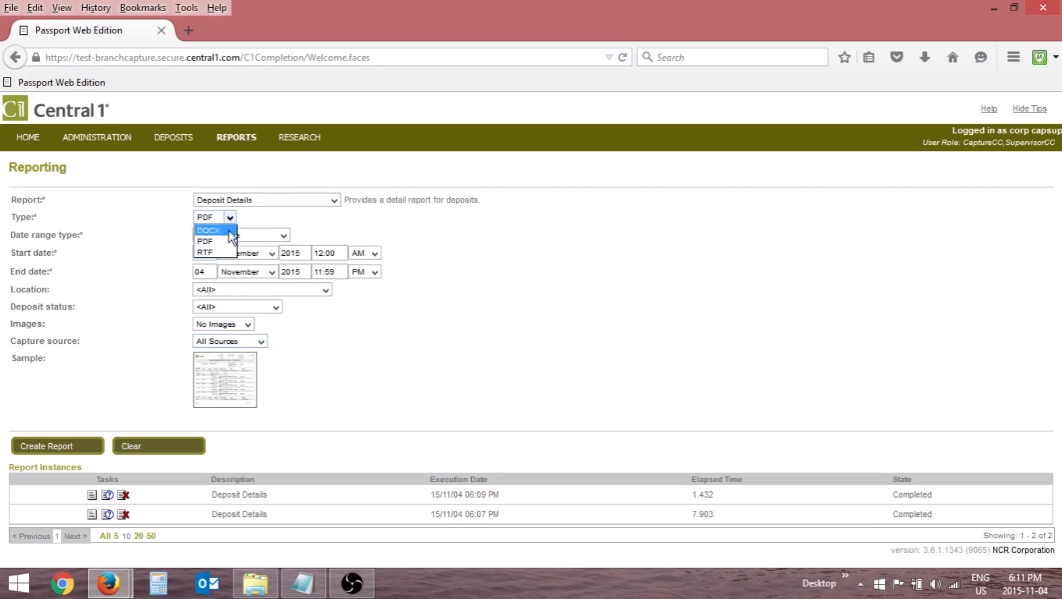
pyautogui.click(327, 230)
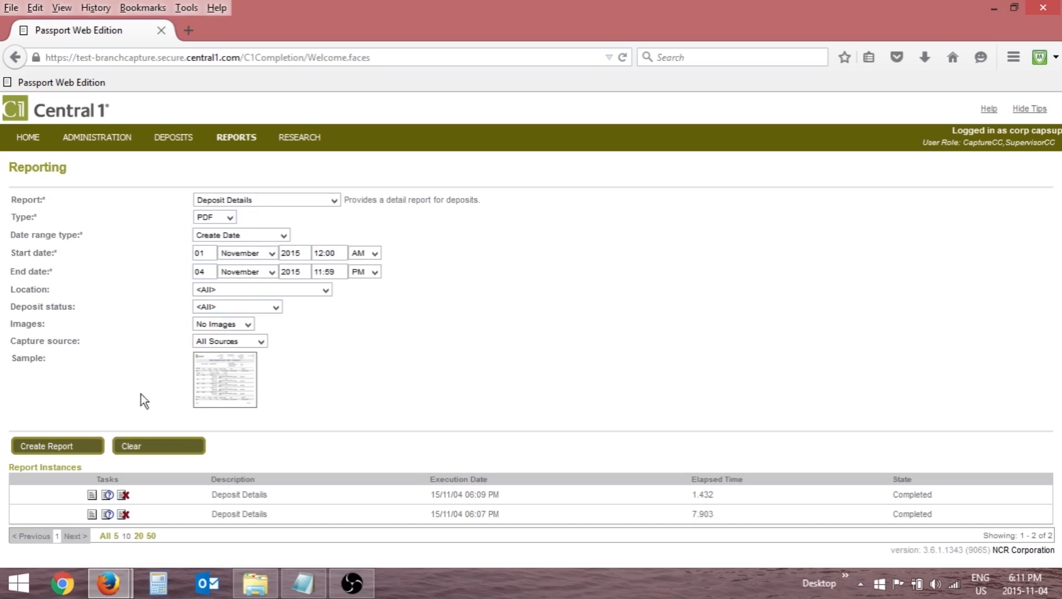
pyautogui.click(52, 447)
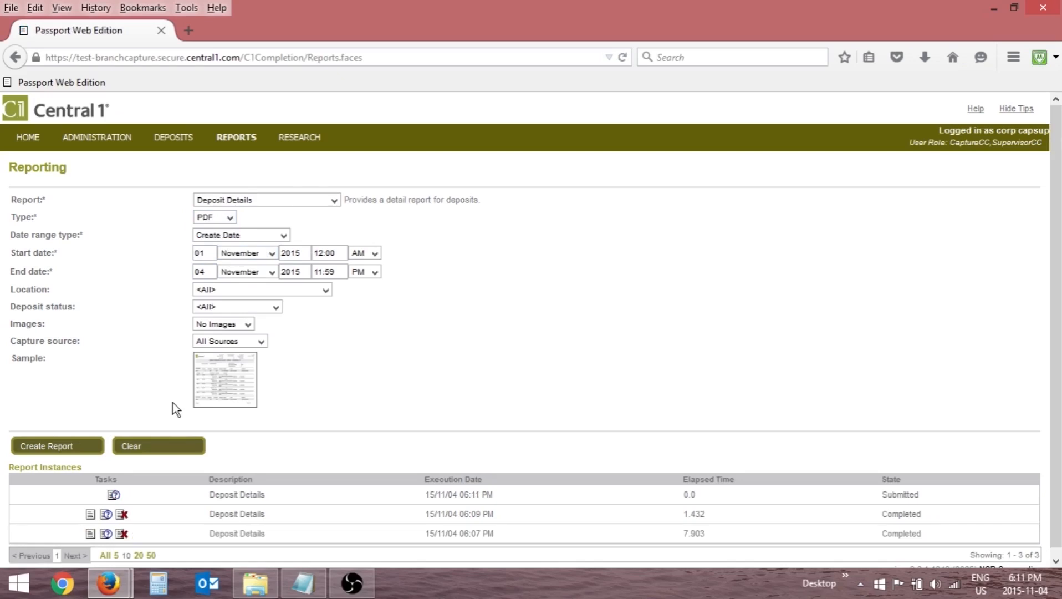
# Check how a completed Deposit Details report is downloaded without saving it, and view the report instance's information.
pyautogui.click(90, 515)
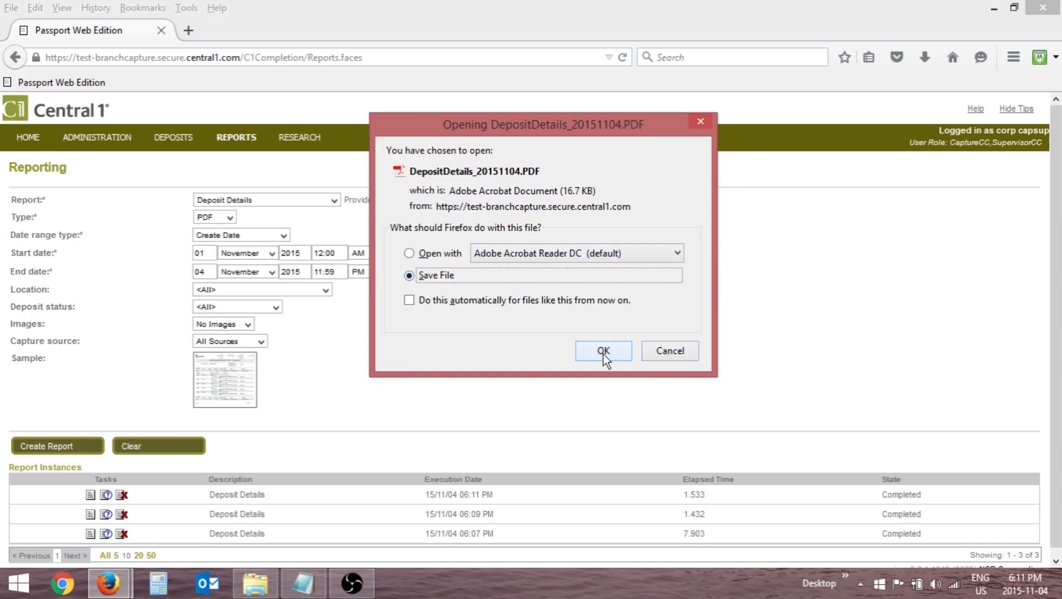
pyautogui.click(663, 353)
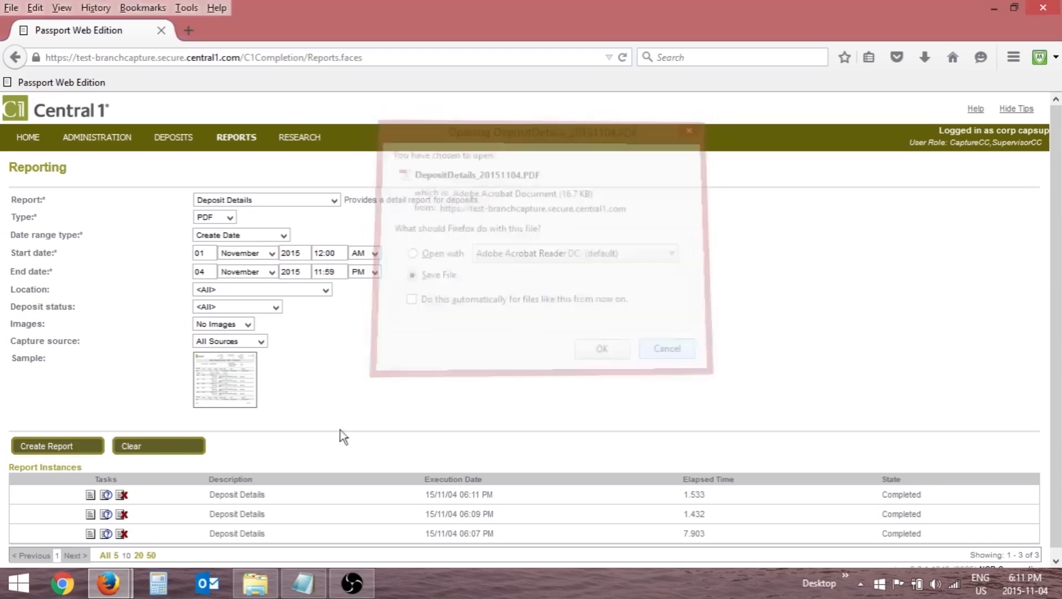
pyautogui.click(105, 514)
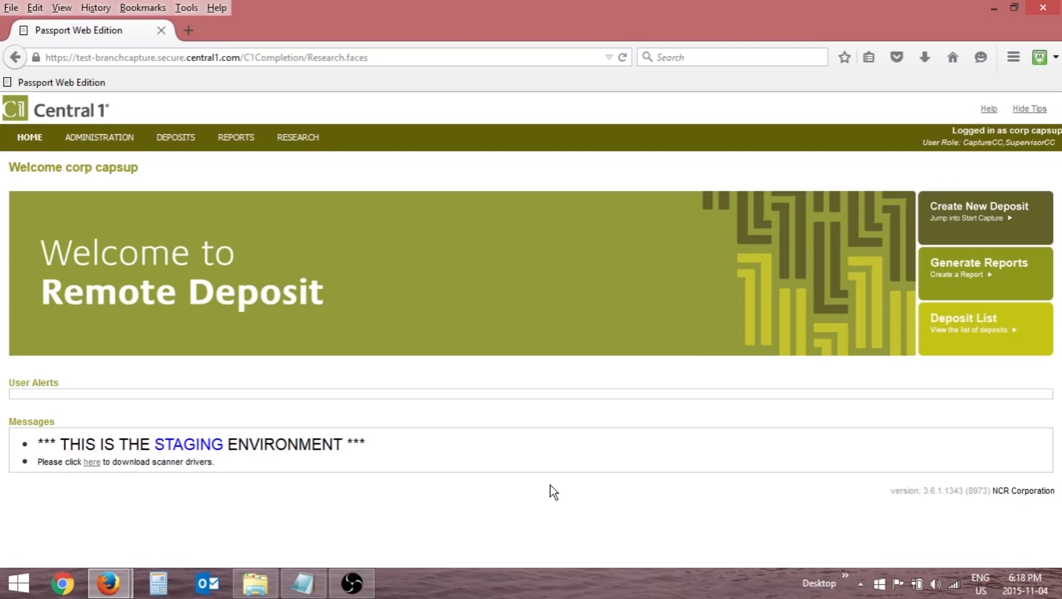
# Search item research by Deposit Date for 4 November 2015, from 12:00 AM to 11:59 PM.
pyautogui.click(297, 140)
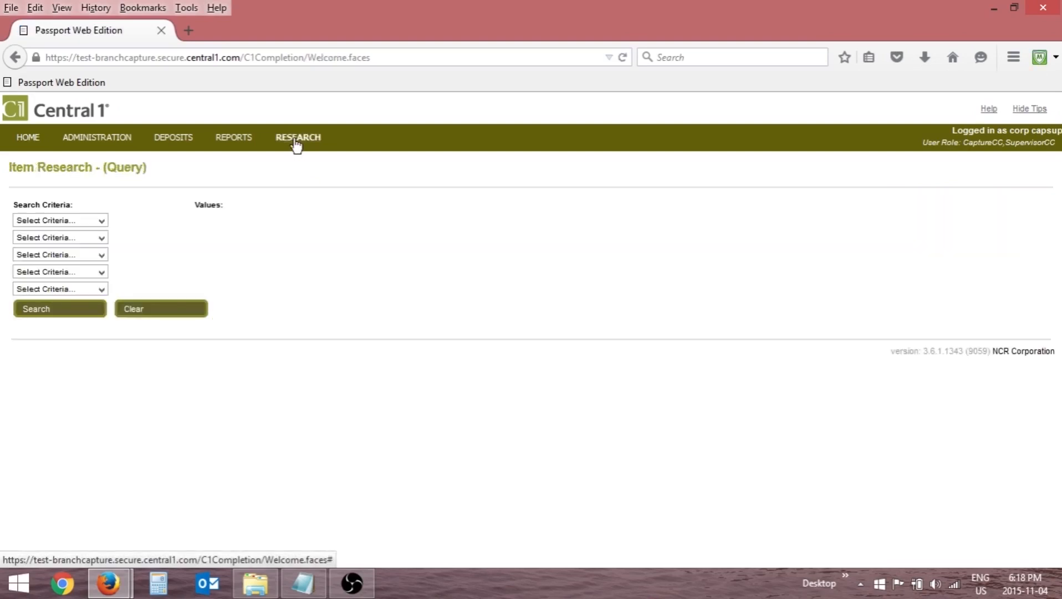
pyautogui.click(102, 221)
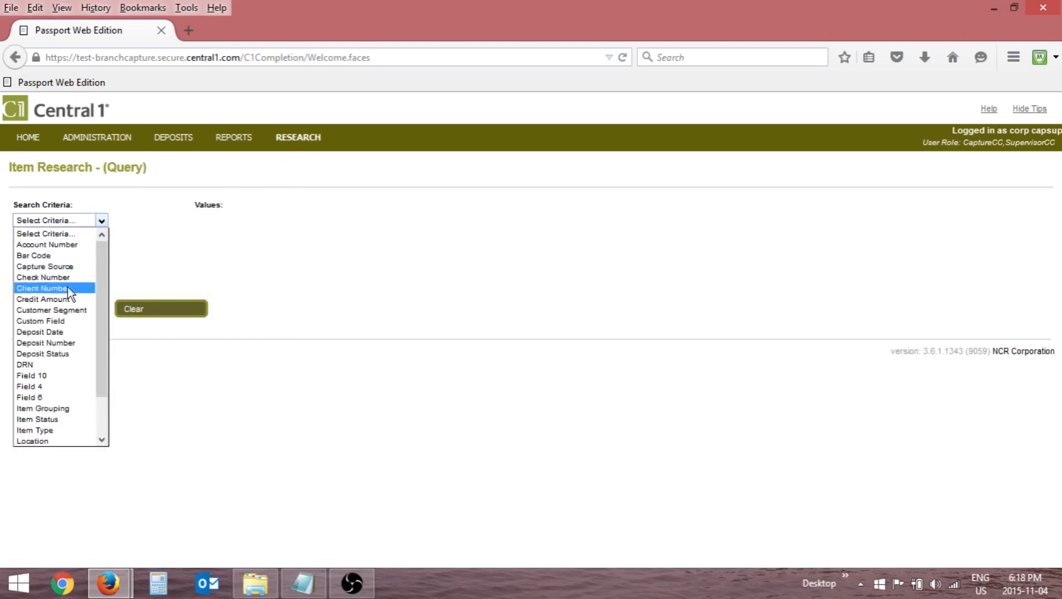
pyautogui.click(63, 331)
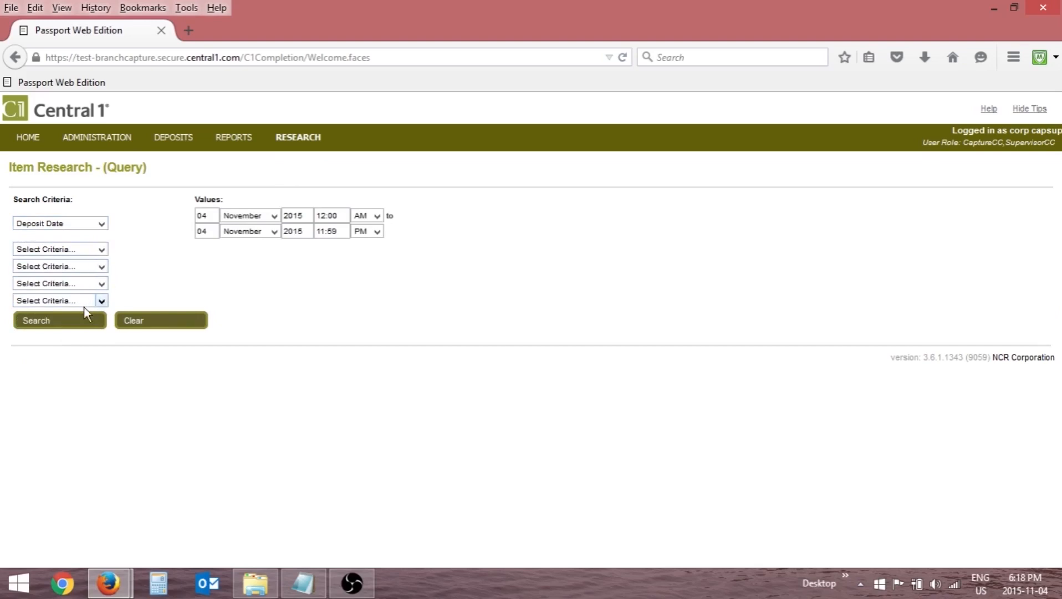
pyautogui.click(66, 323)
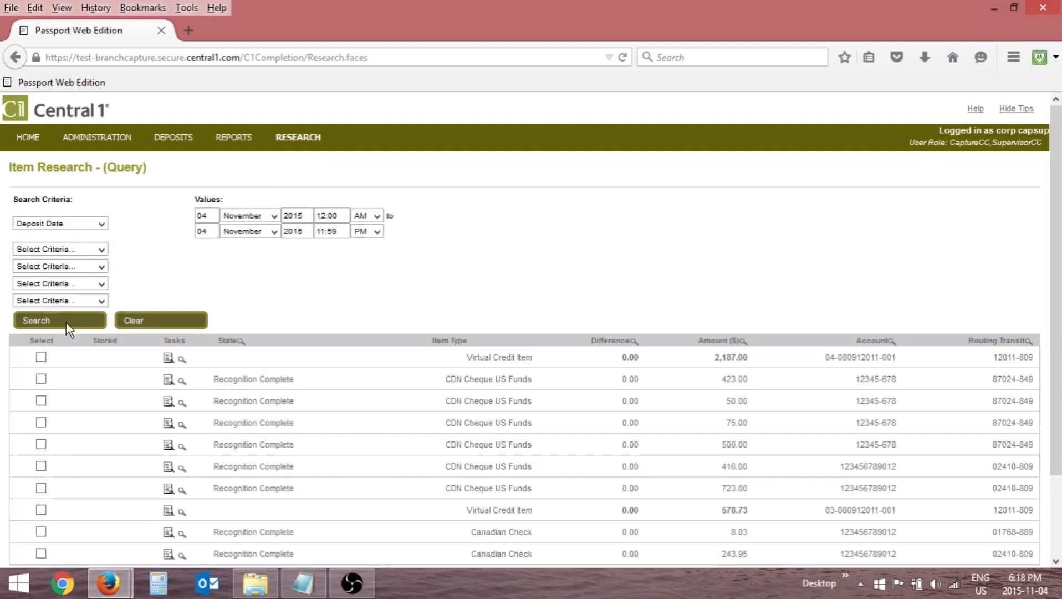
# View the image and full item details of the 8.03 Canadian Check, and return to item research.
pyautogui.scroll(-3, 147, 397)
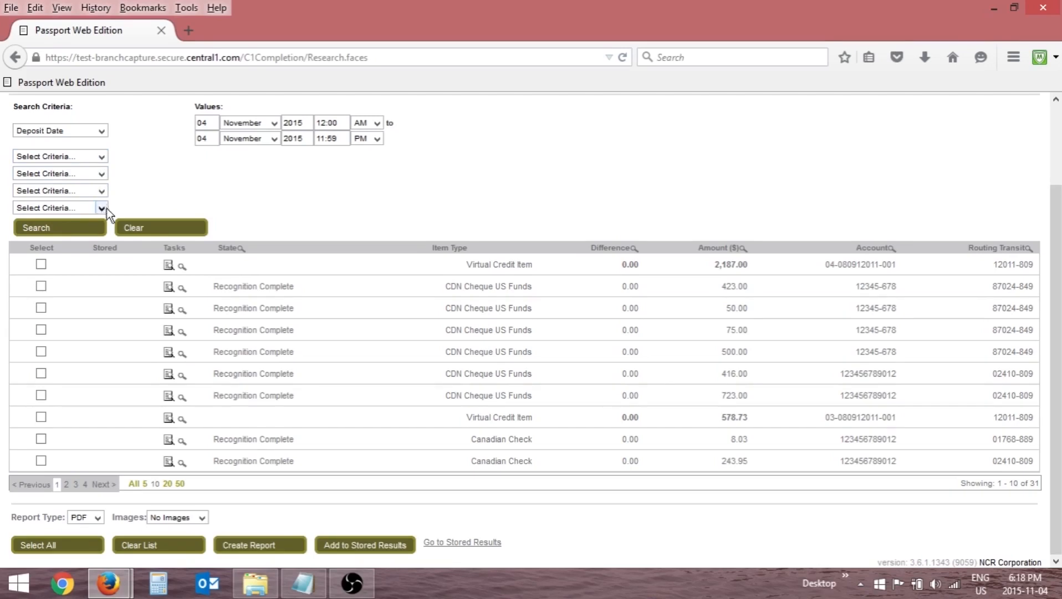
pyautogui.click(182, 442)
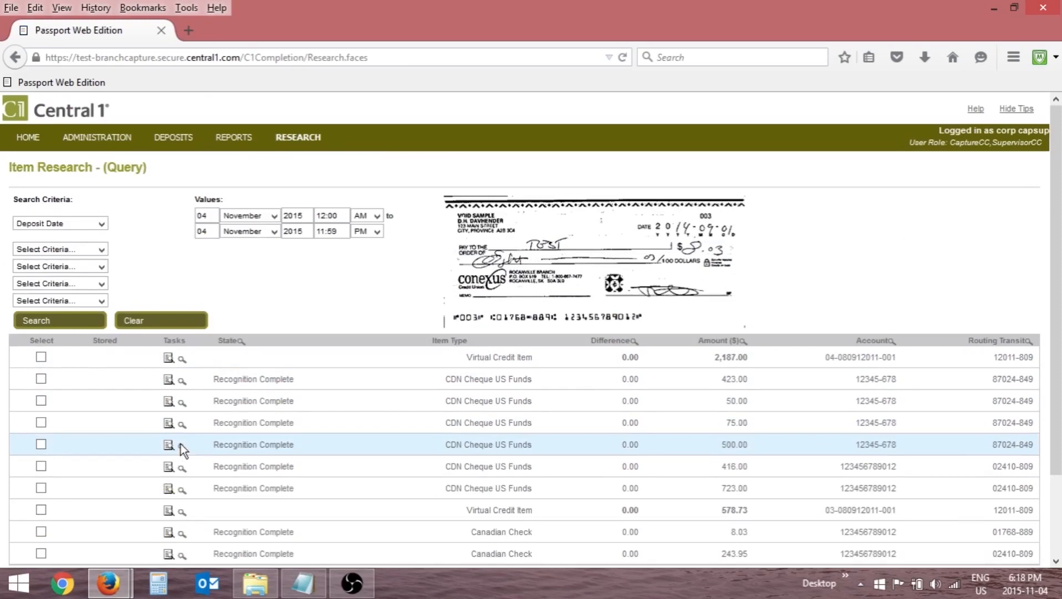
pyautogui.scroll(-1, 369, 400)
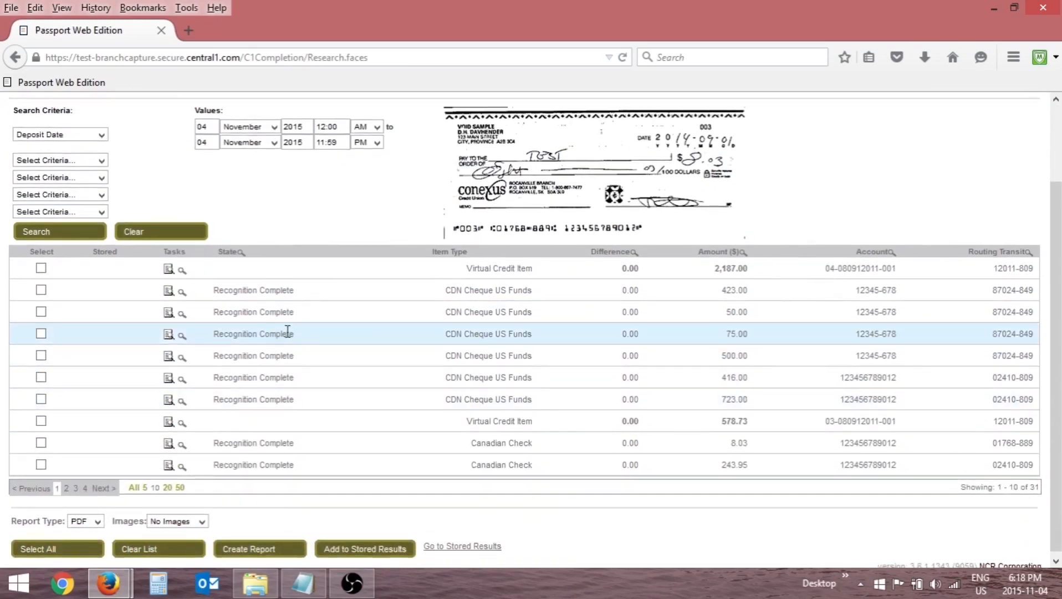
pyautogui.click(180, 444)
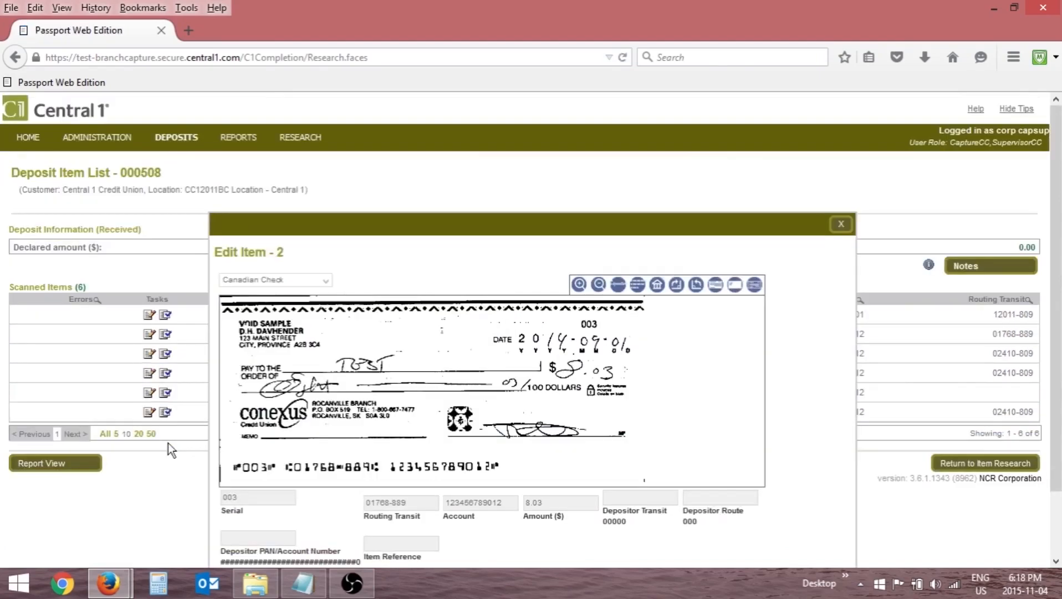
pyautogui.scroll(-2, 280, 407)
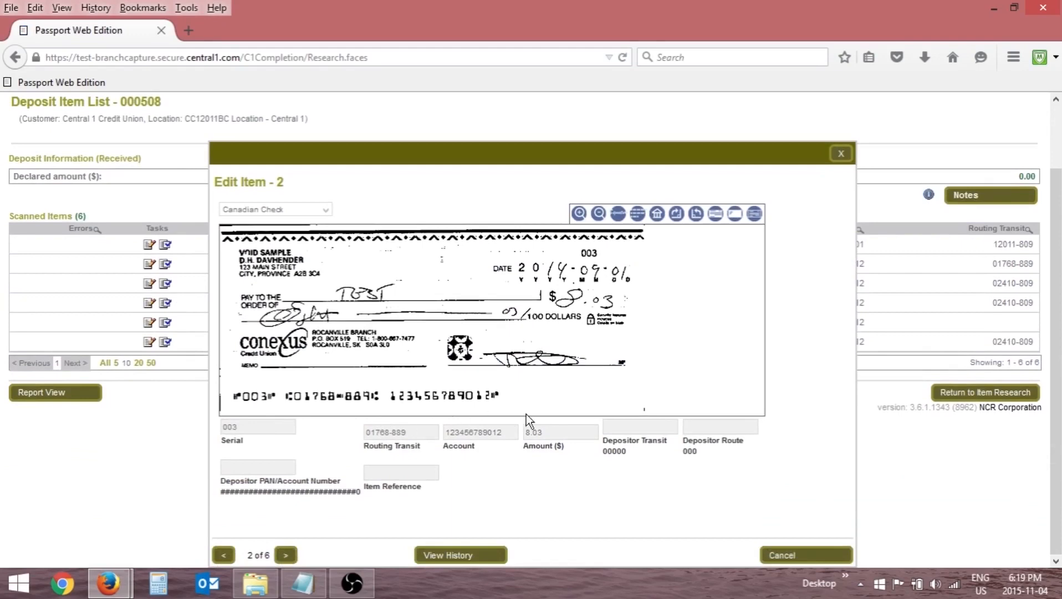
pyautogui.click(969, 392)
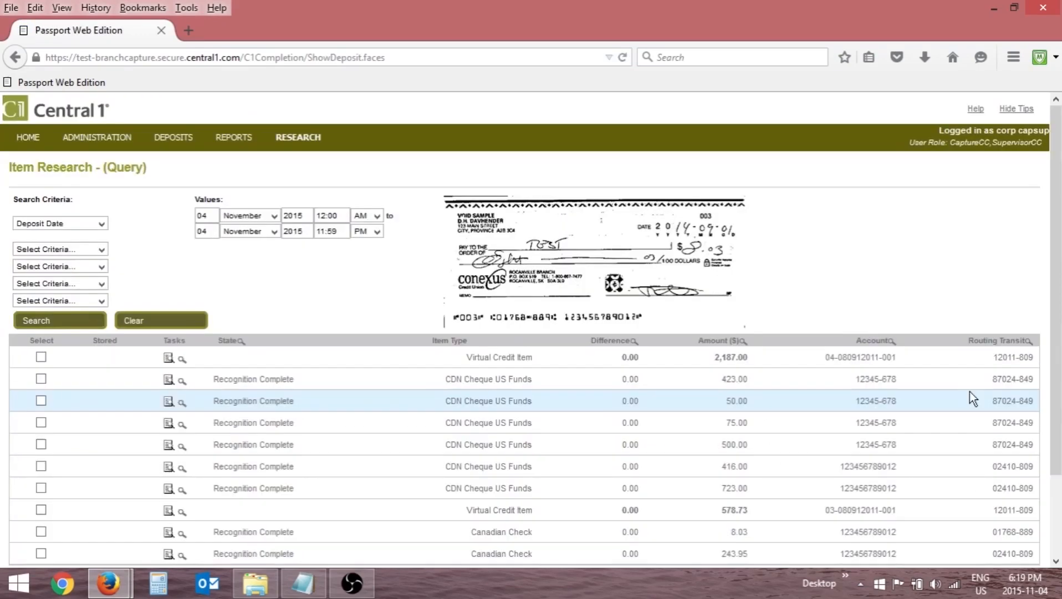
# Clear the list of item research results.
pyautogui.scroll(-3, 423, 428)
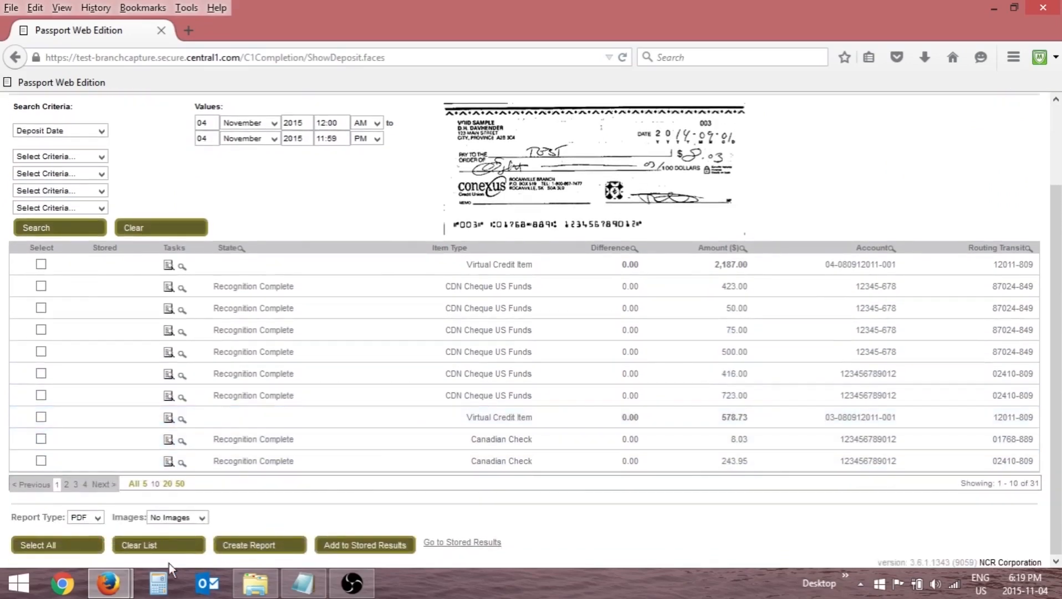
pyautogui.click(153, 549)
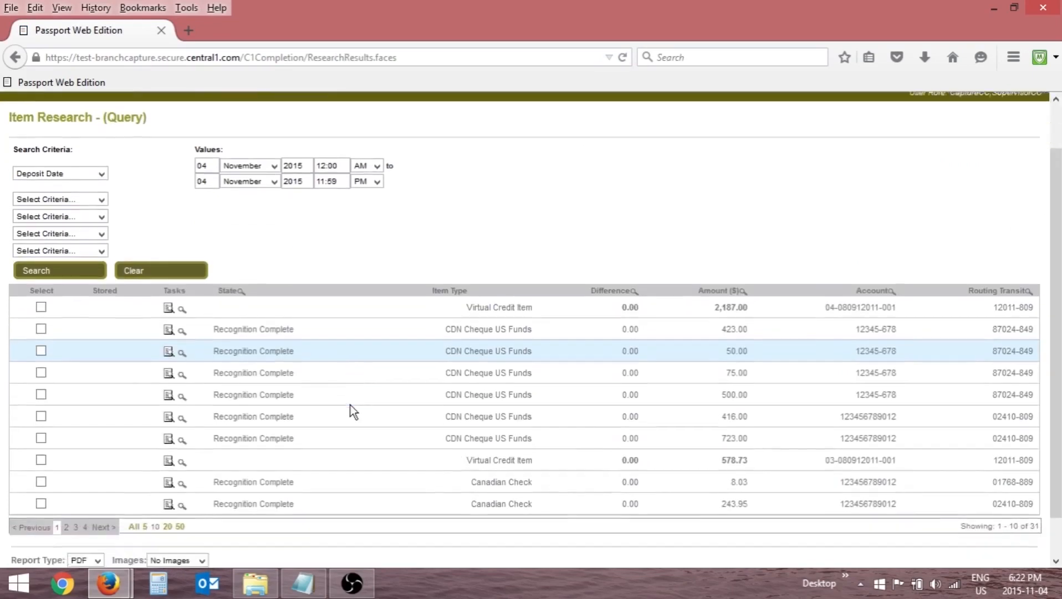
pyautogui.scroll(-2, 350, 404)
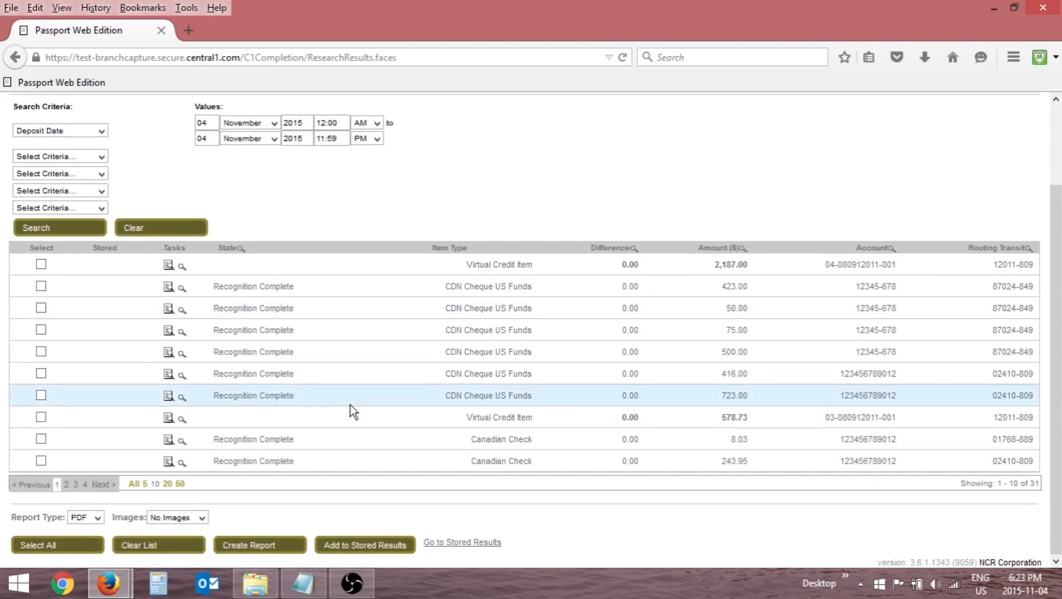
# Select all ten items on the first page of the item research results and add them to the stored results.
pyautogui.click(41, 329)
pyautogui.click(41, 309)
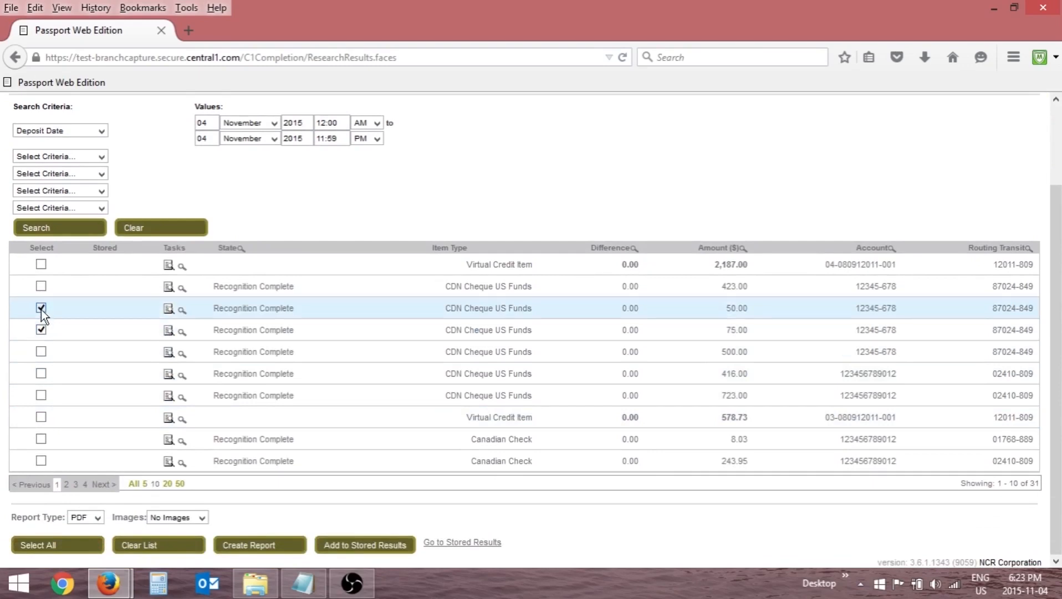
pyautogui.click(42, 541)
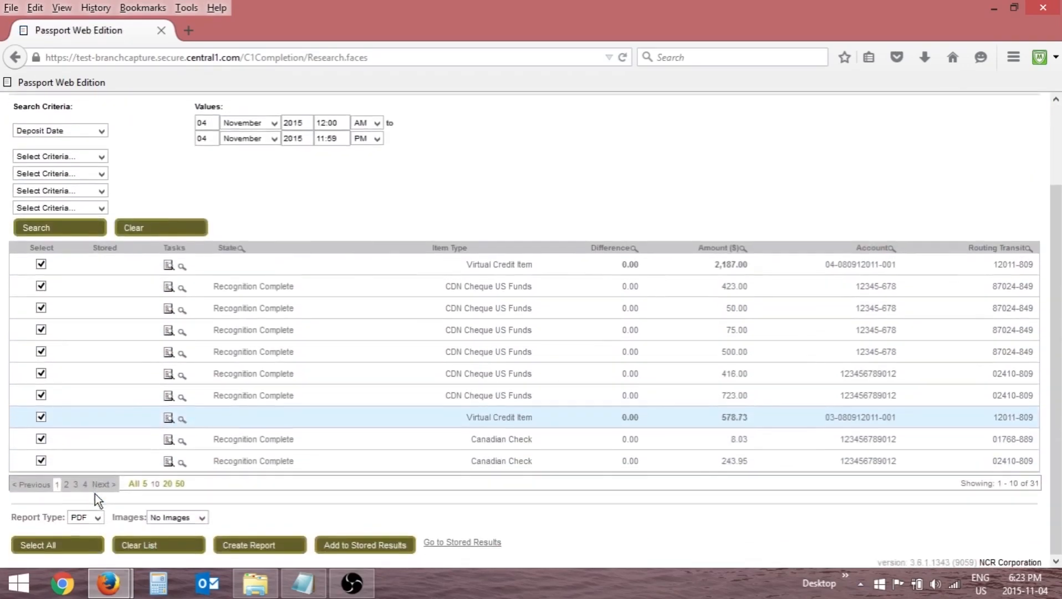
pyautogui.click(373, 547)
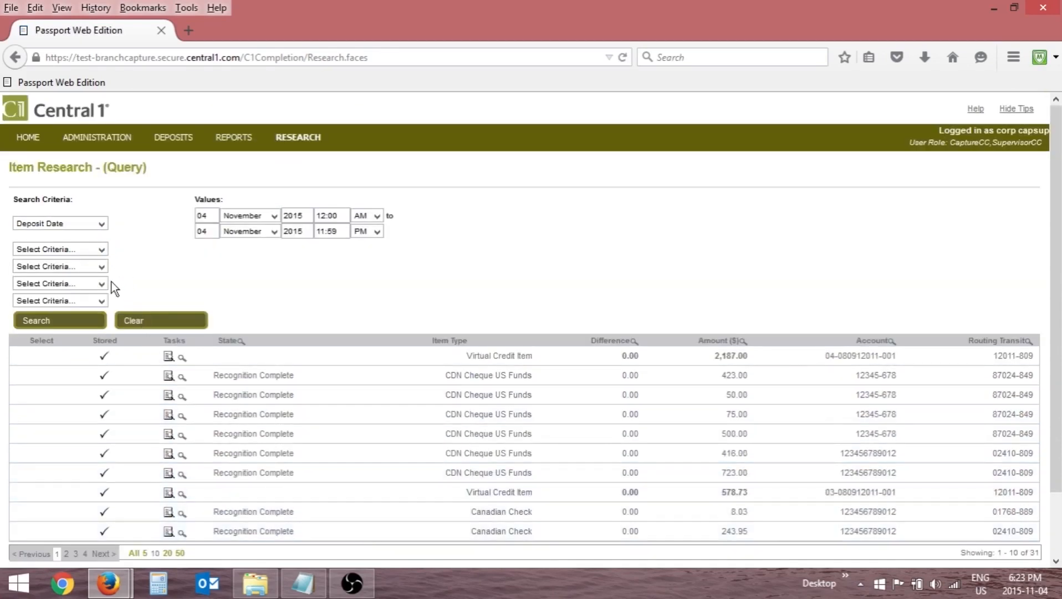
pyautogui.scroll(-2, 108, 285)
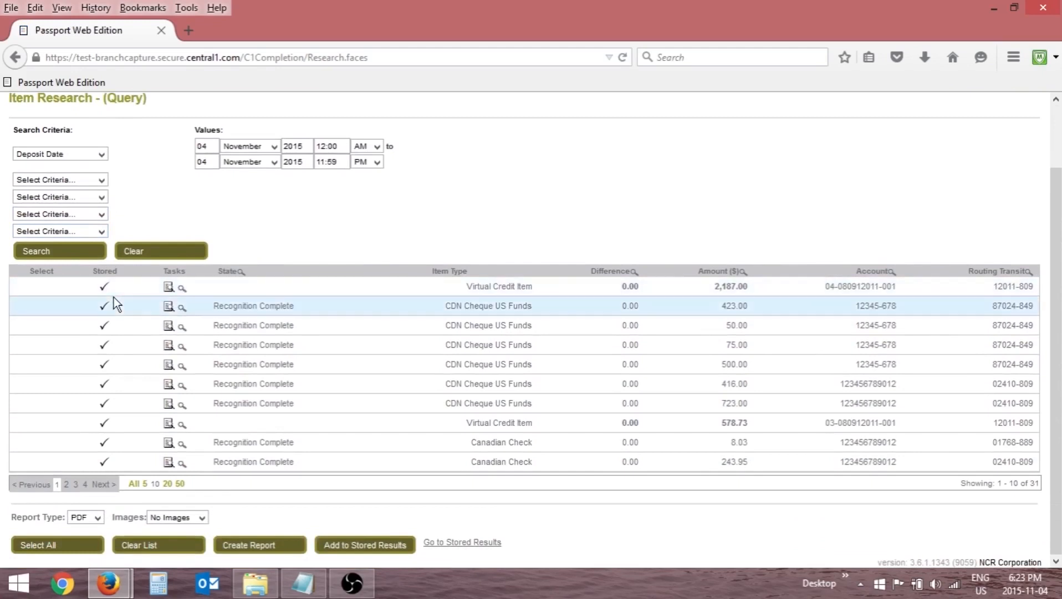
# Open the stored results and remove the 500.00 and 416.00 CDN Cheque US Funds items from them.
pyautogui.click(442, 543)
pyautogui.scroll(-3, 421, 497)
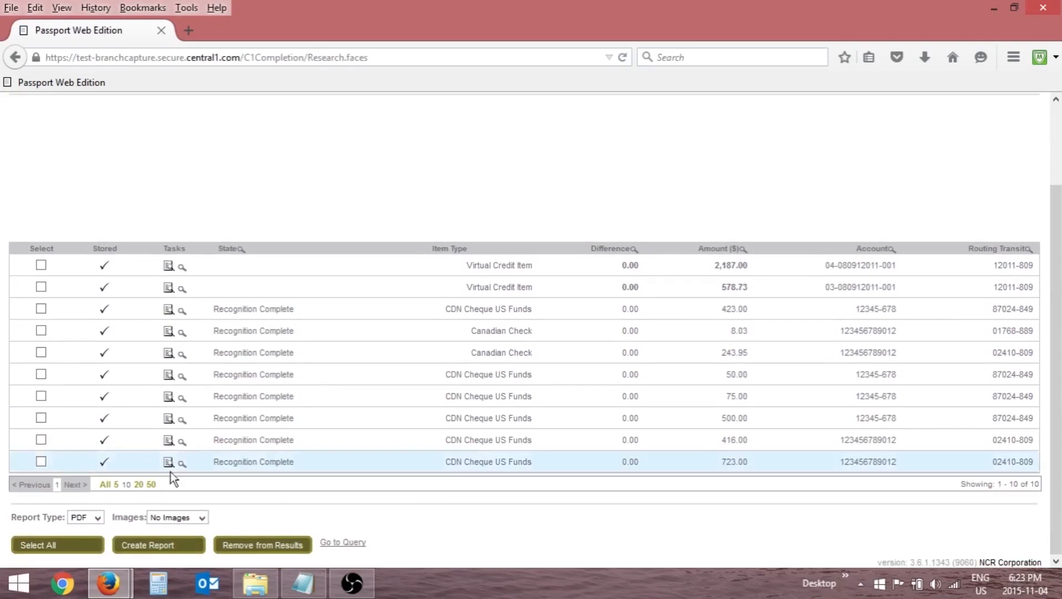
pyautogui.click(41, 439)
pyautogui.click(40, 417)
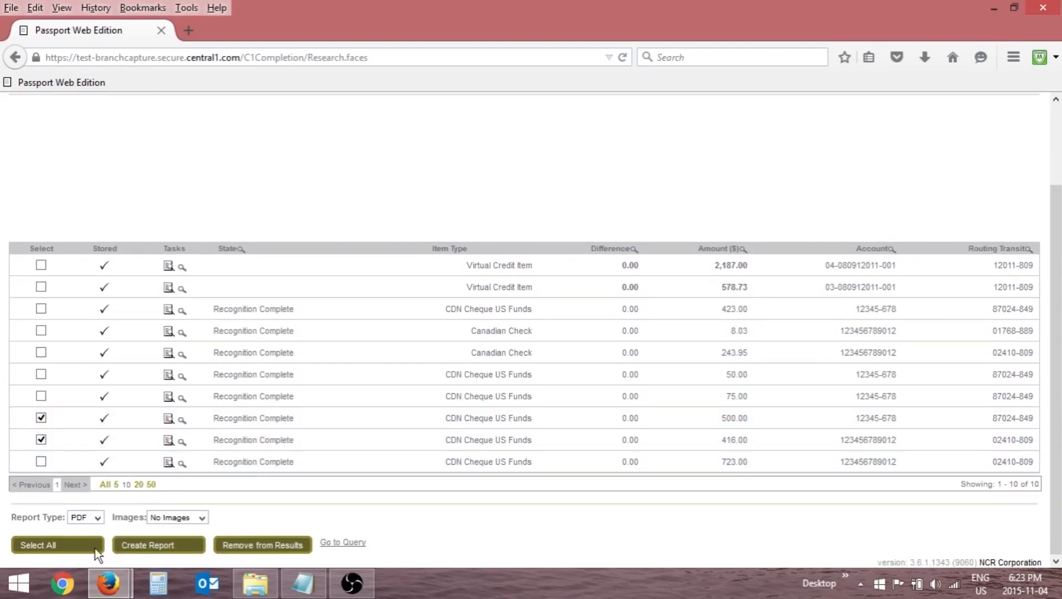
pyautogui.click(235, 545)
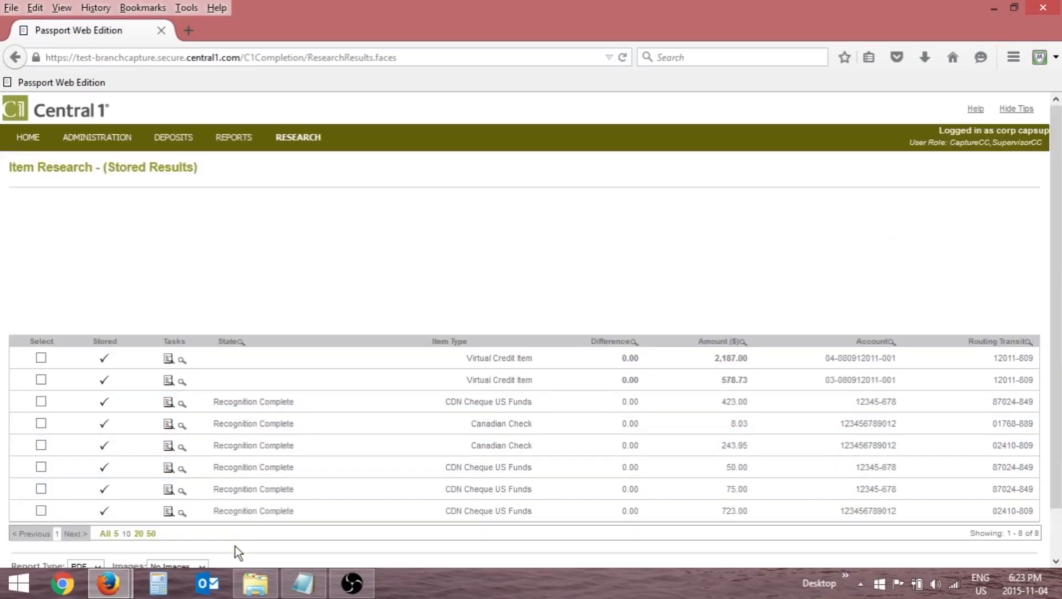
pyautogui.scroll(-1, 234, 490)
pyautogui.scroll(-1, 233, 491)
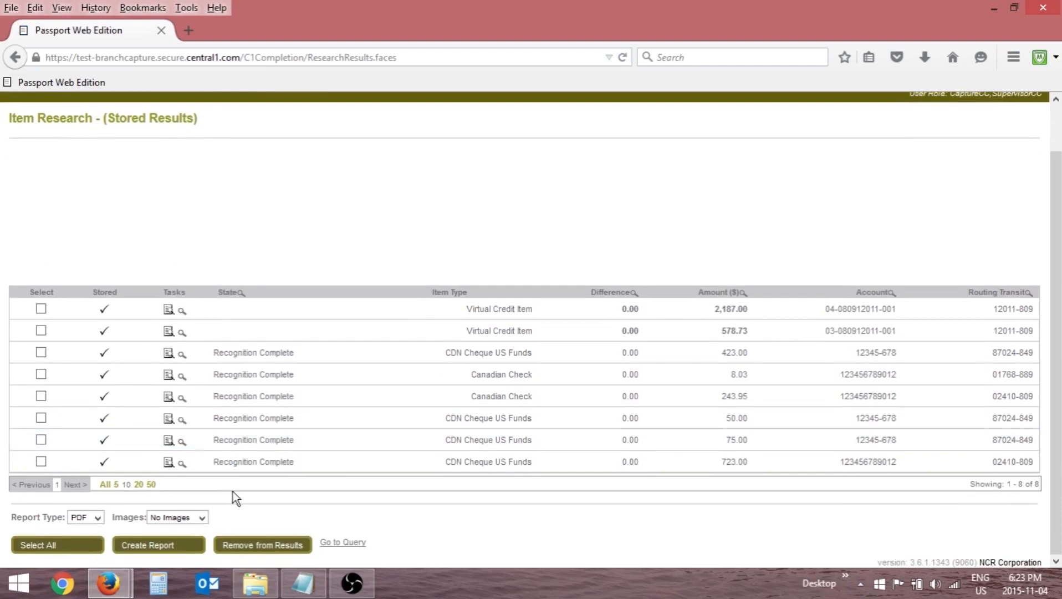
# Create a PDF report of the stored results with no images, dismiss its download without saving, and return to the query.
pyautogui.click(95, 517)
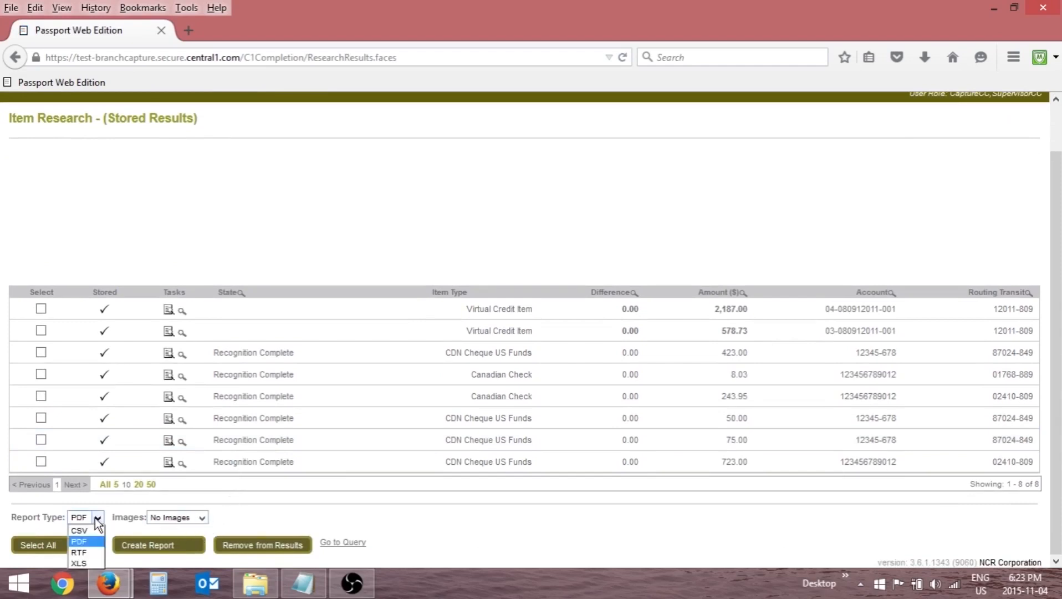
pyautogui.click(161, 530)
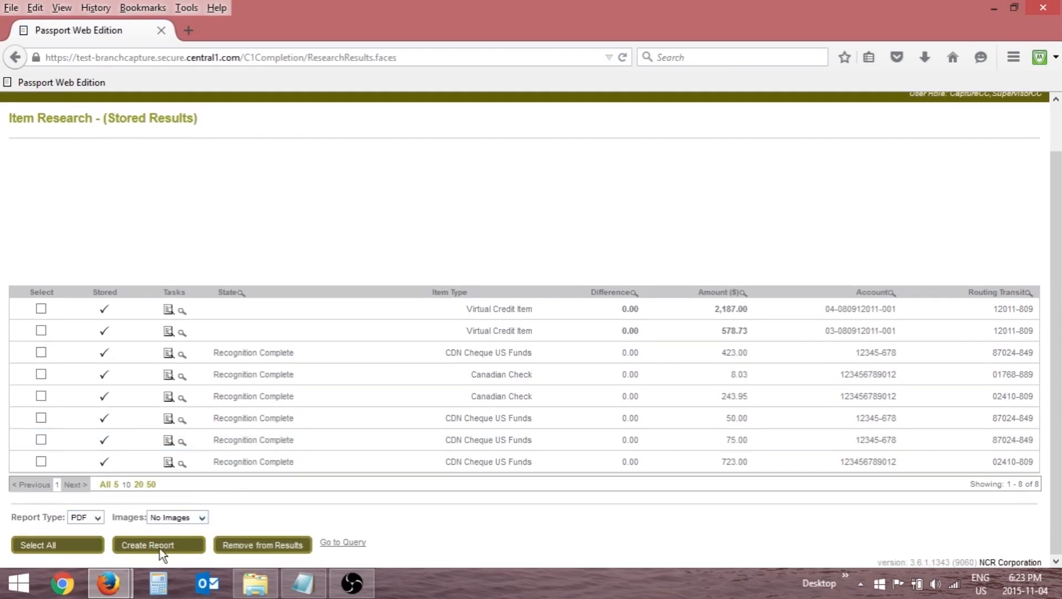
pyautogui.click(159, 545)
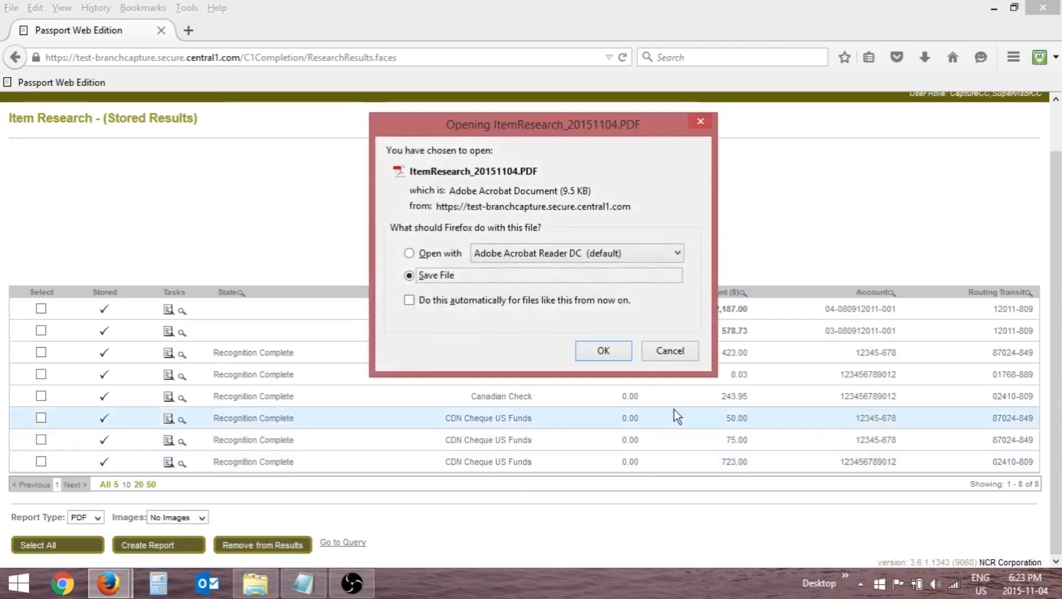
pyautogui.click(670, 352)
pyautogui.click(353, 544)
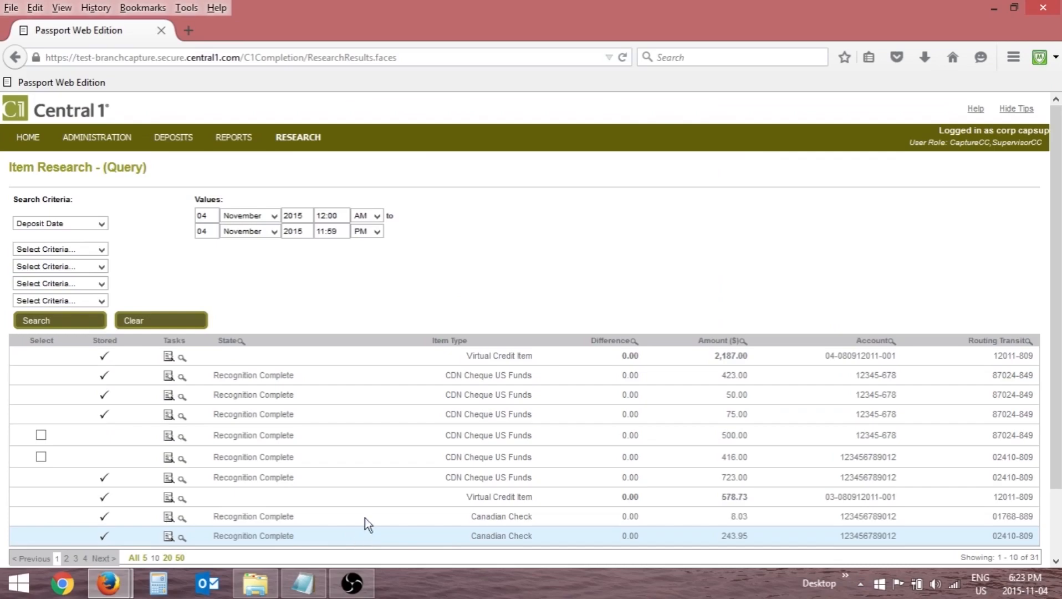